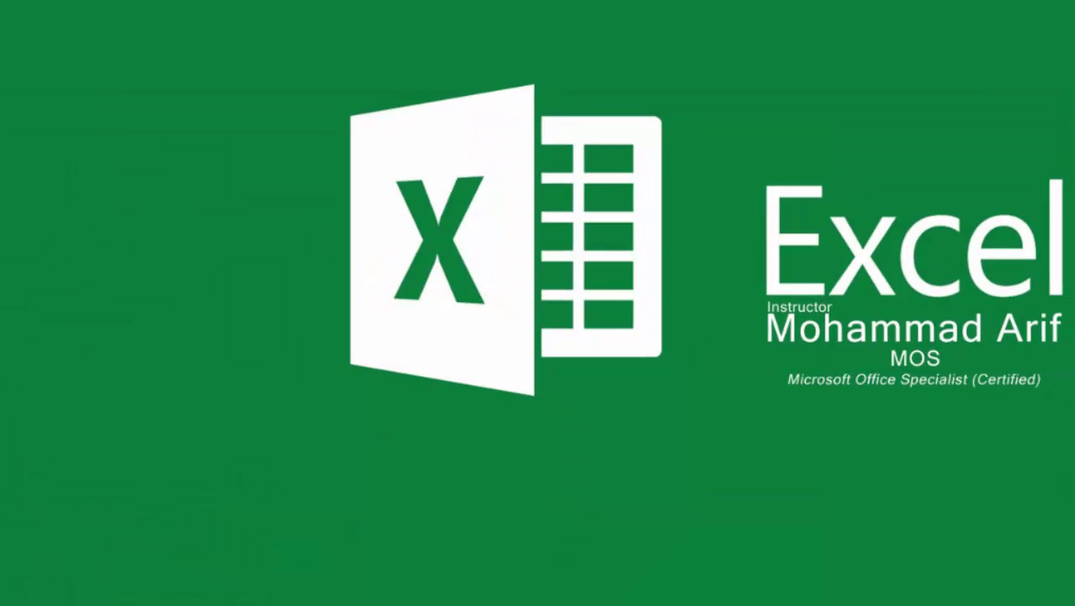
right_click(930, 200)
left_click(958, 262)
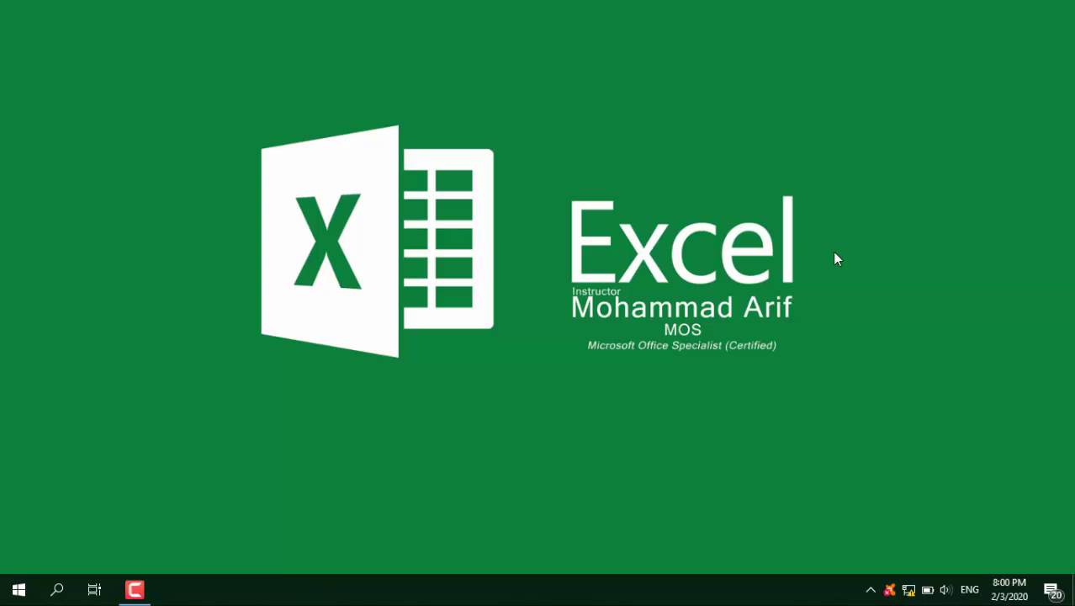
Search Windows for excel and launch the Excel app from the results
left_click(19, 588)
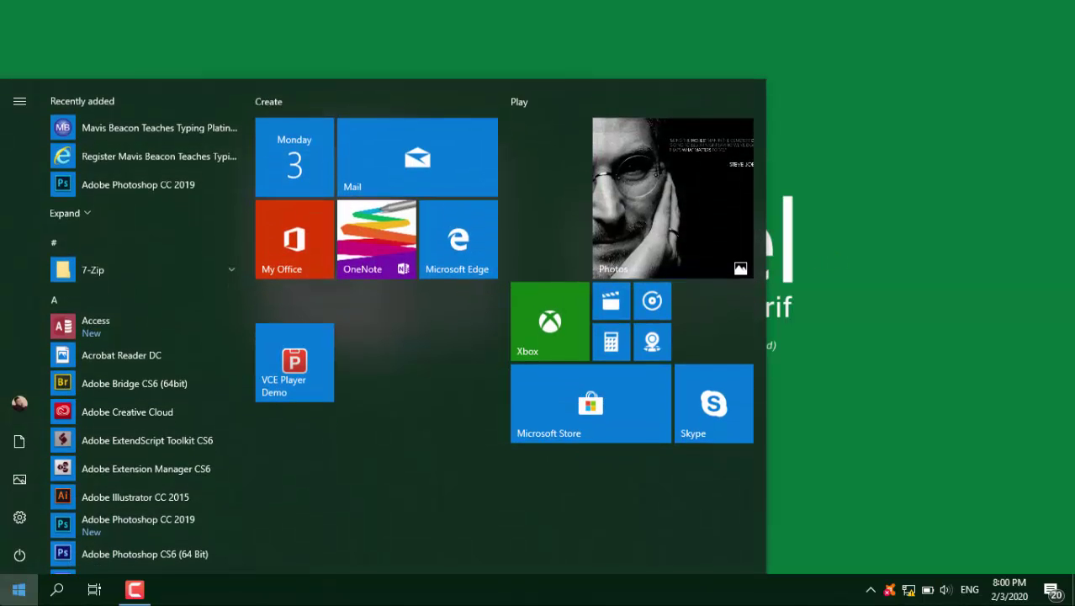
type("ec")
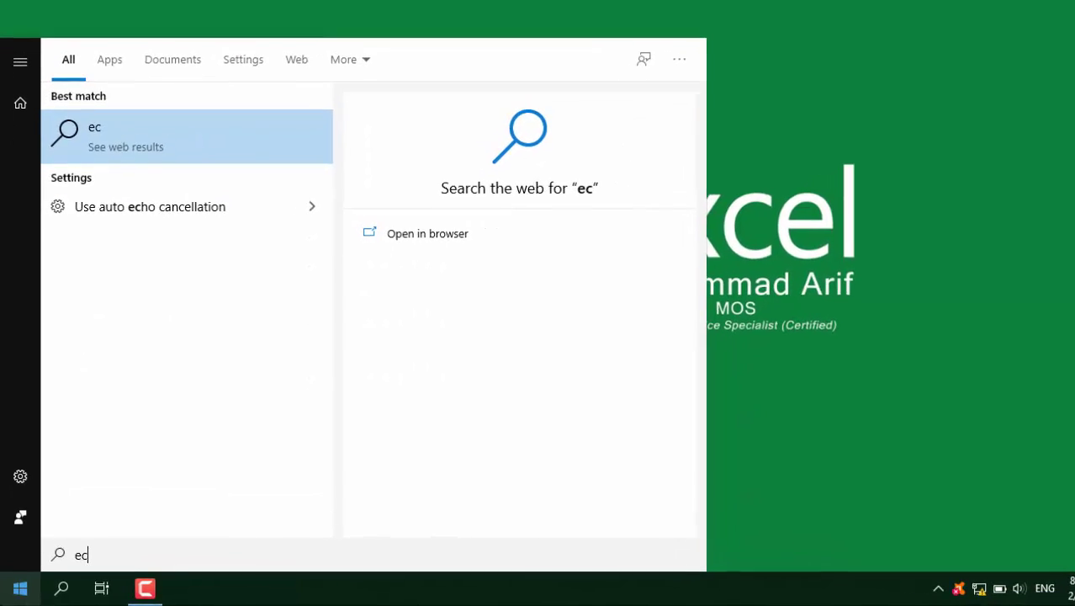
key("BackSpace")
type("xcel")
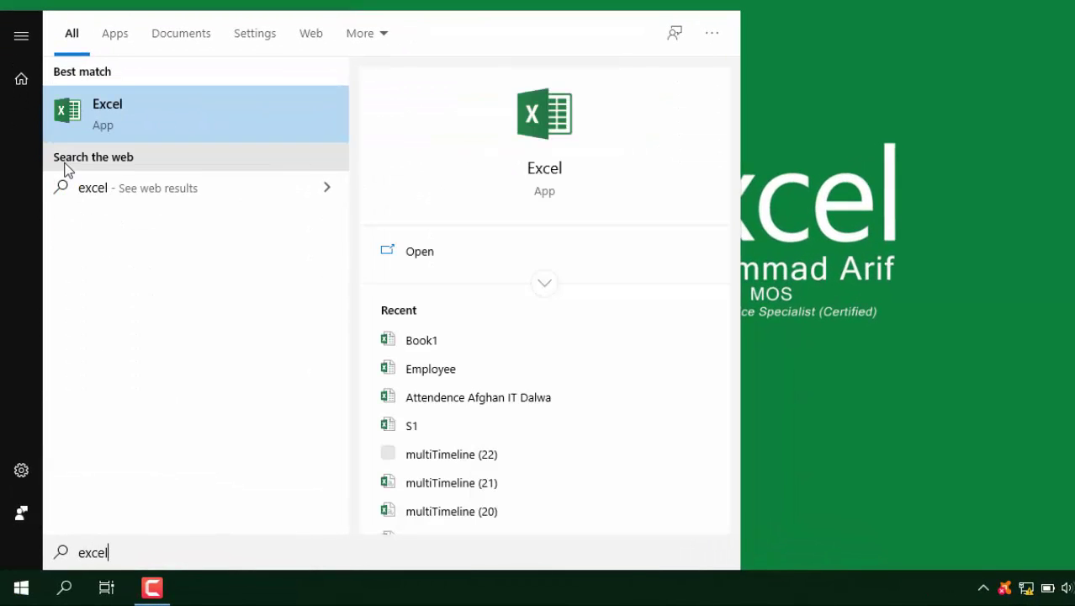
left_click(225, 122)
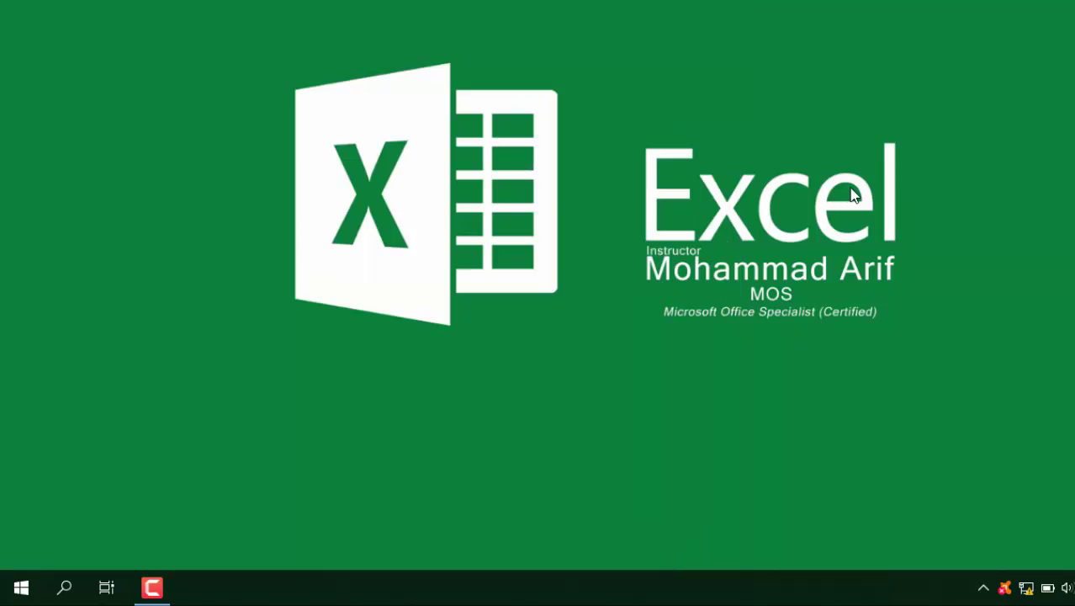
Launch Excel through the Windows Run dialog with the command Excel
right_click(498, 197)
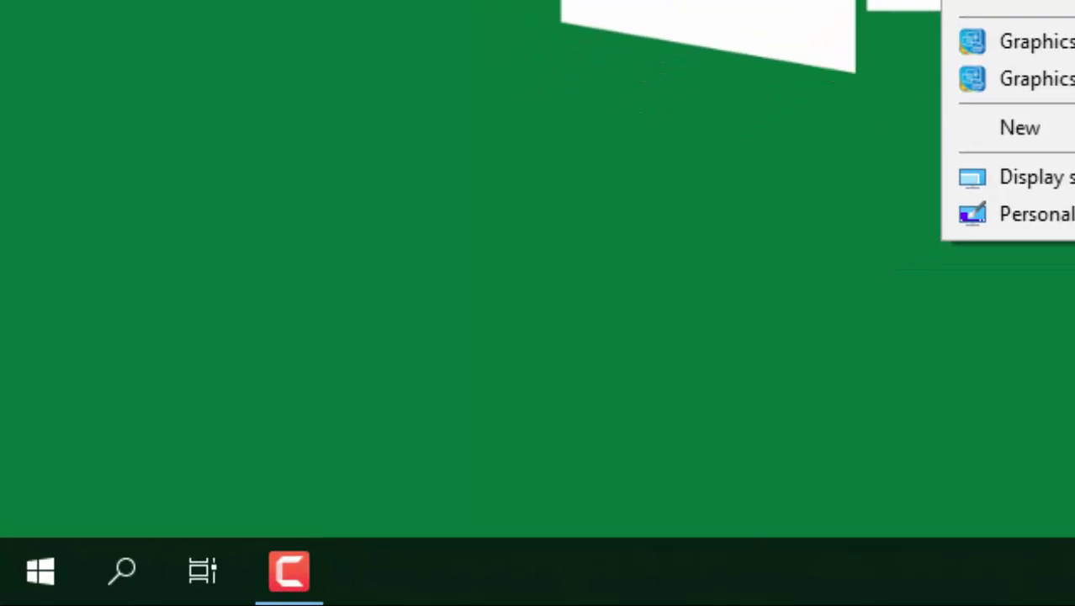
key("super+r")
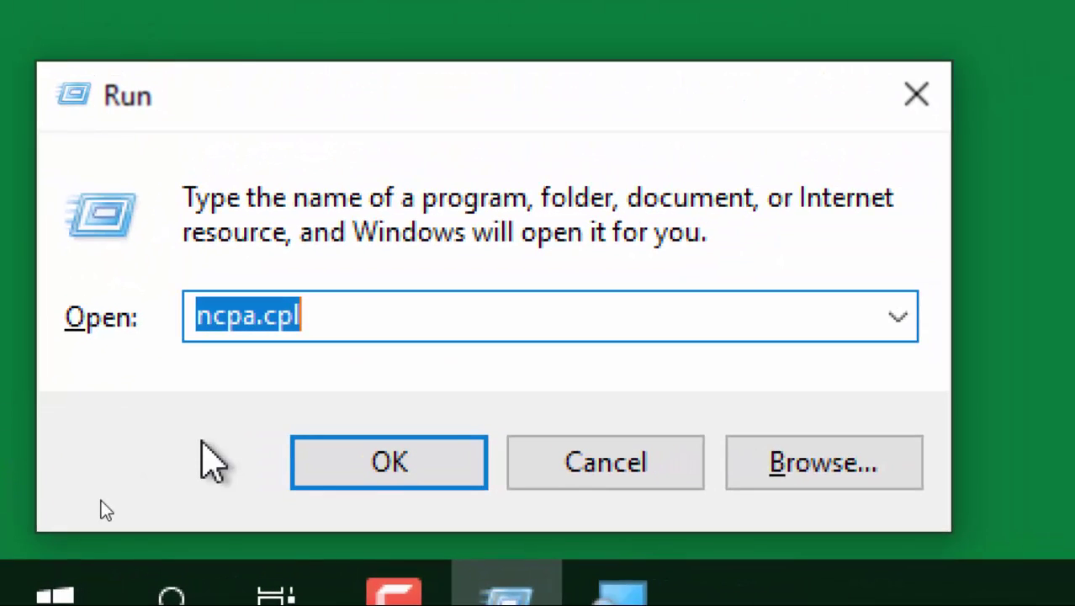
key("BackSpace")
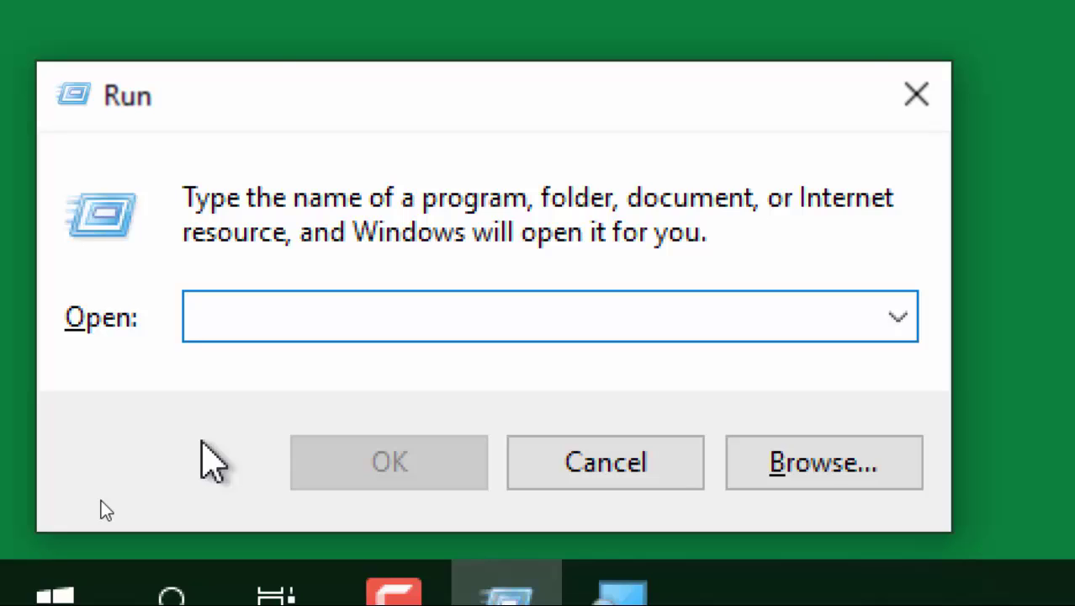
type("Excel")
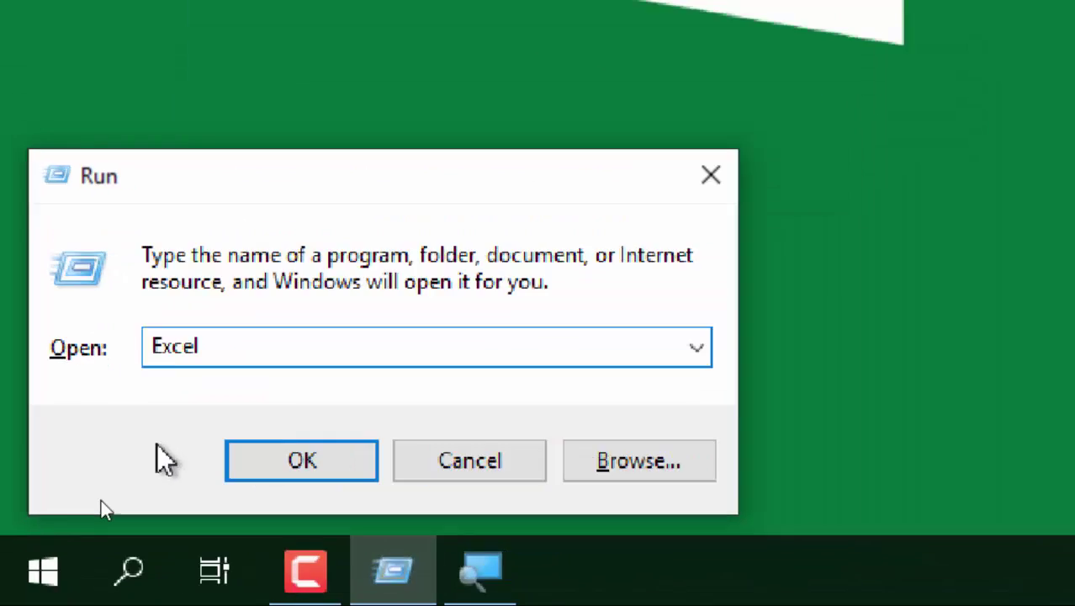
key("Return")
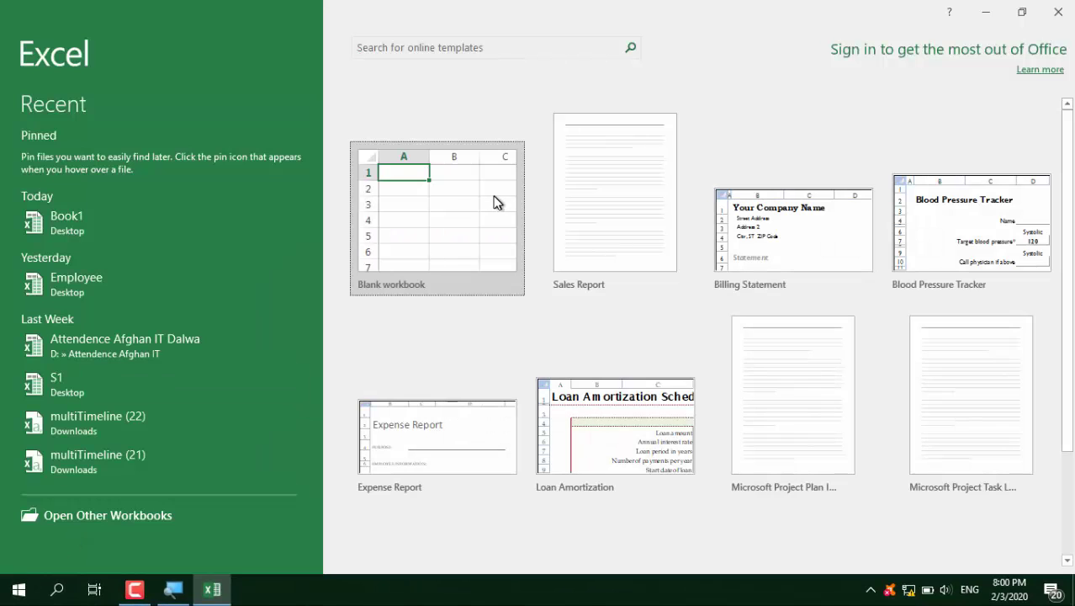
Create a blank workbook from the start screen and close Excel
left_click(492, 202)
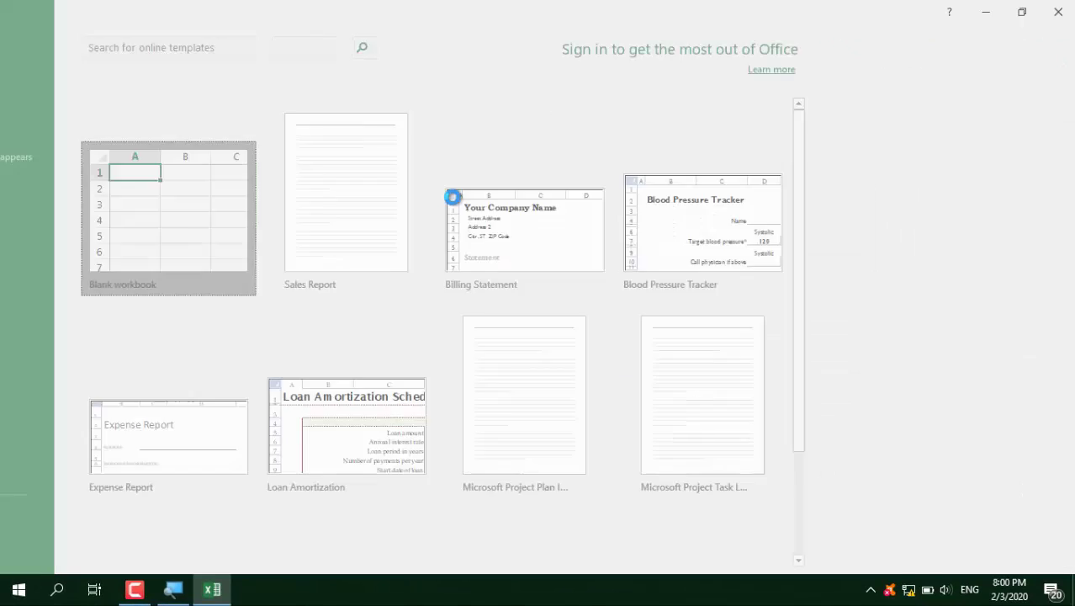
left_click(1069, 15)
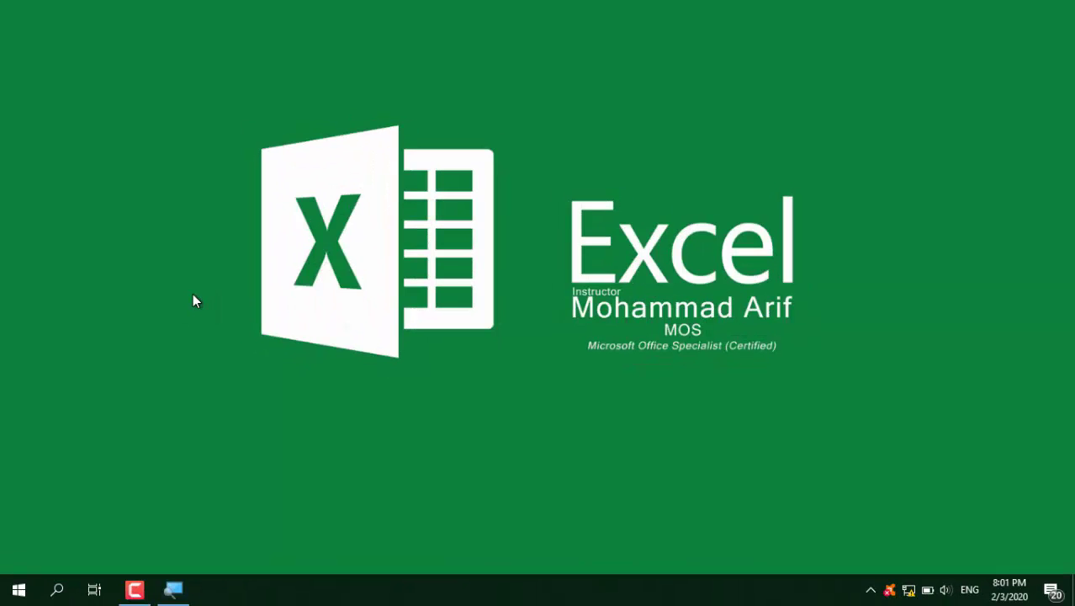
Search Windows for excel and open the file location of the Excel app
left_click(18, 589)
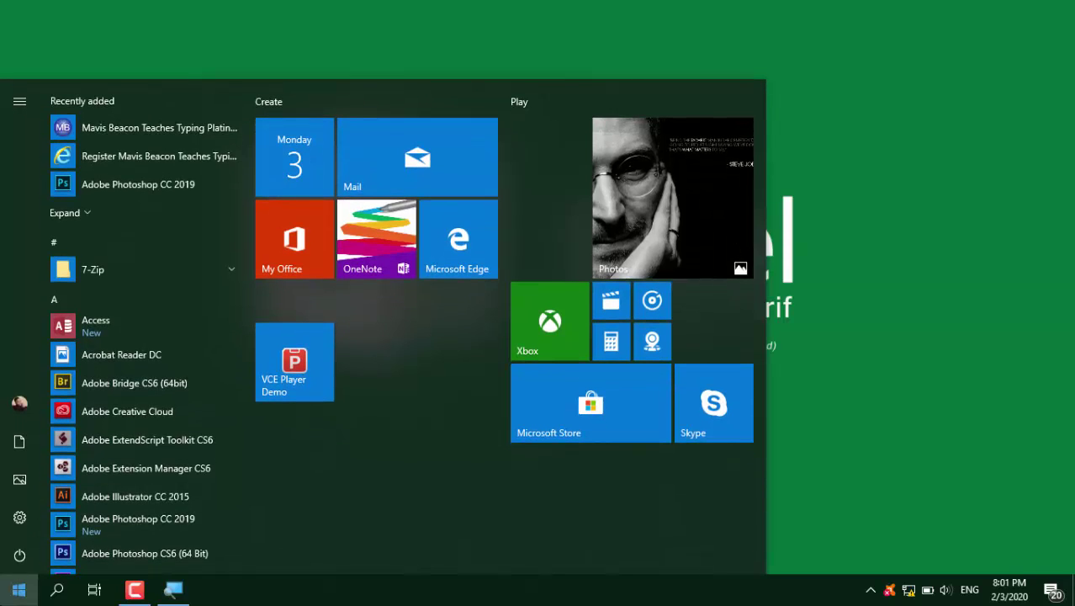
type("excel")
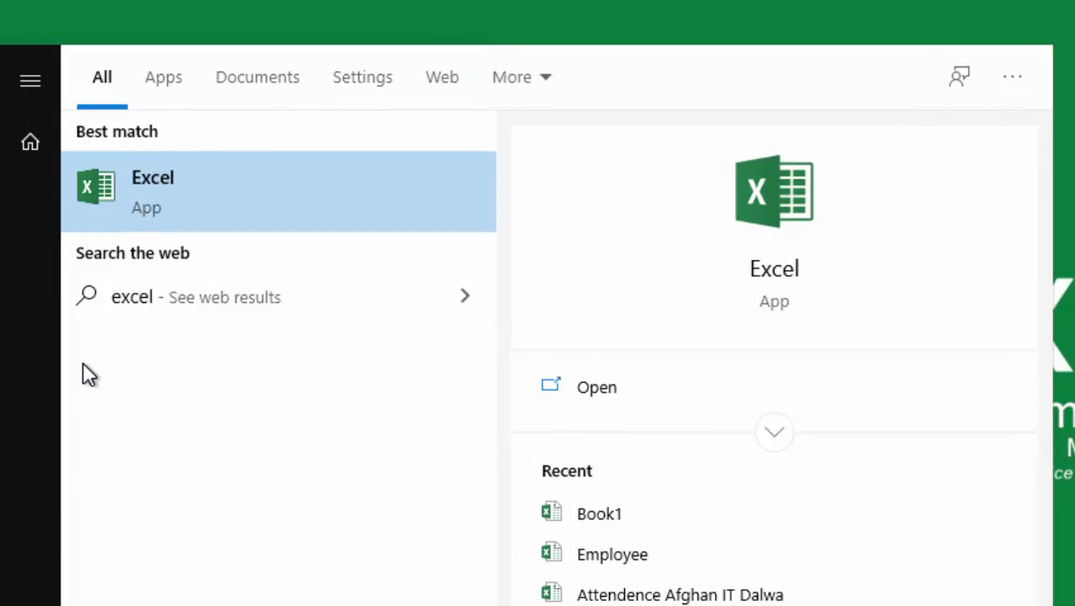
right_click(126, 192)
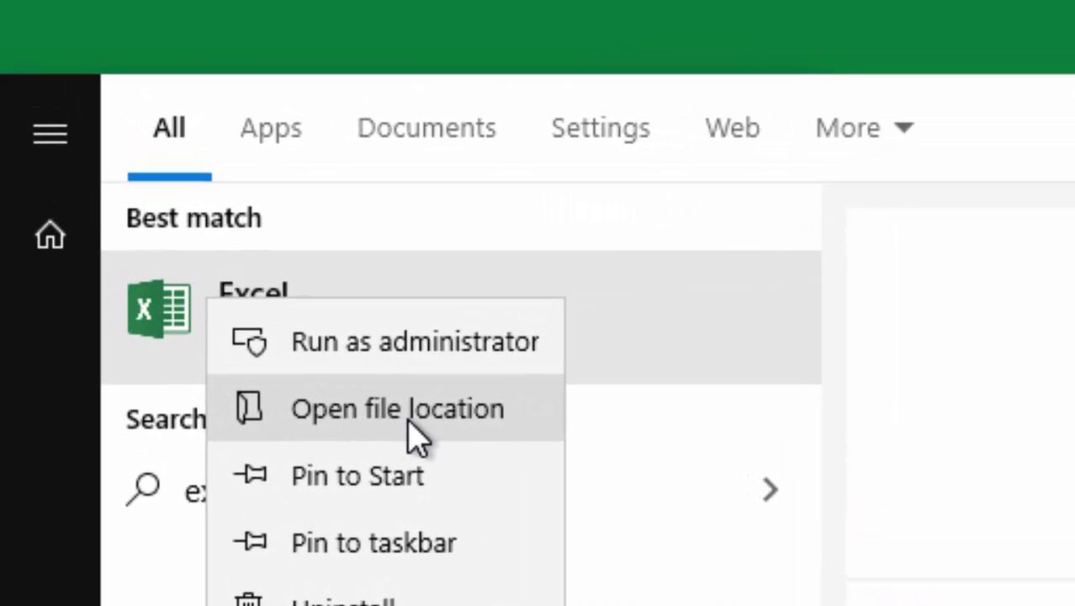
left_click(417, 436)
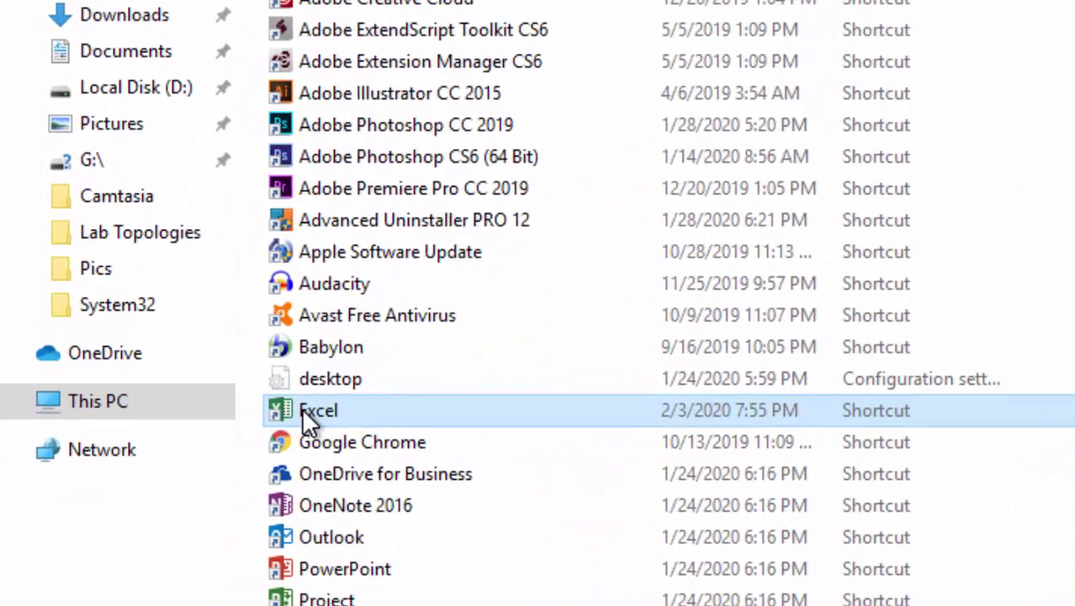
Assign the shortcut key Ctrl + Alt + E to the Excel shortcut with administrator permission and close the Programs folder
right_click(217, 466)
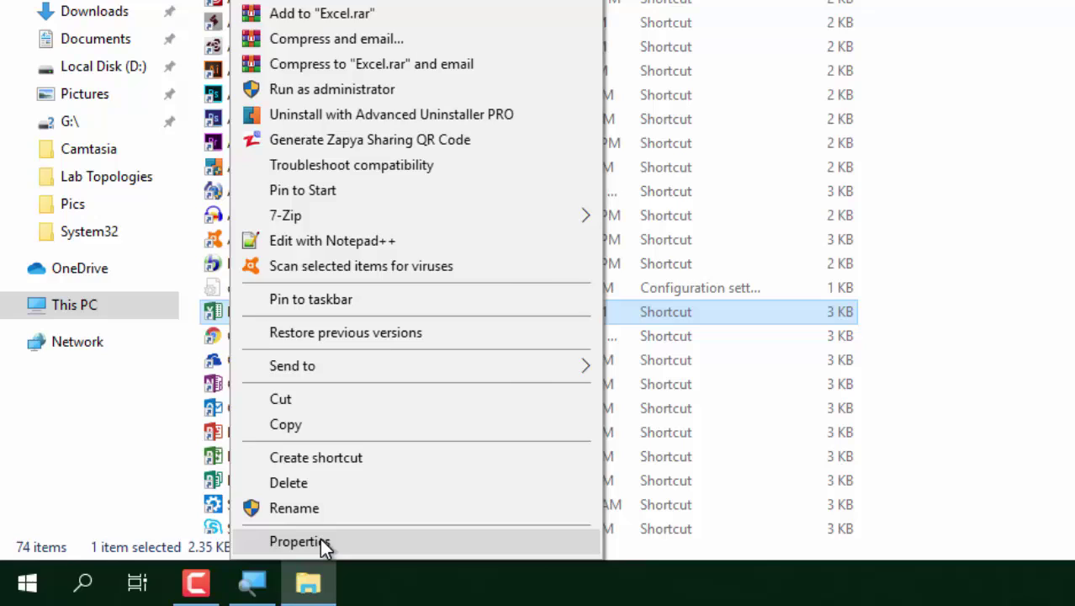
left_click(320, 541)
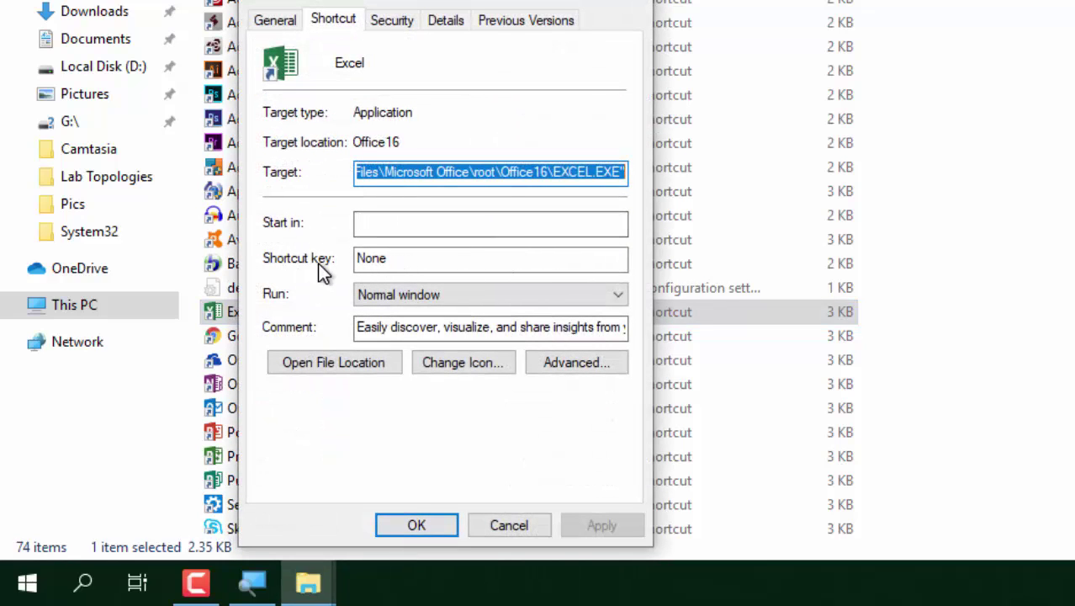
left_click(398, 263)
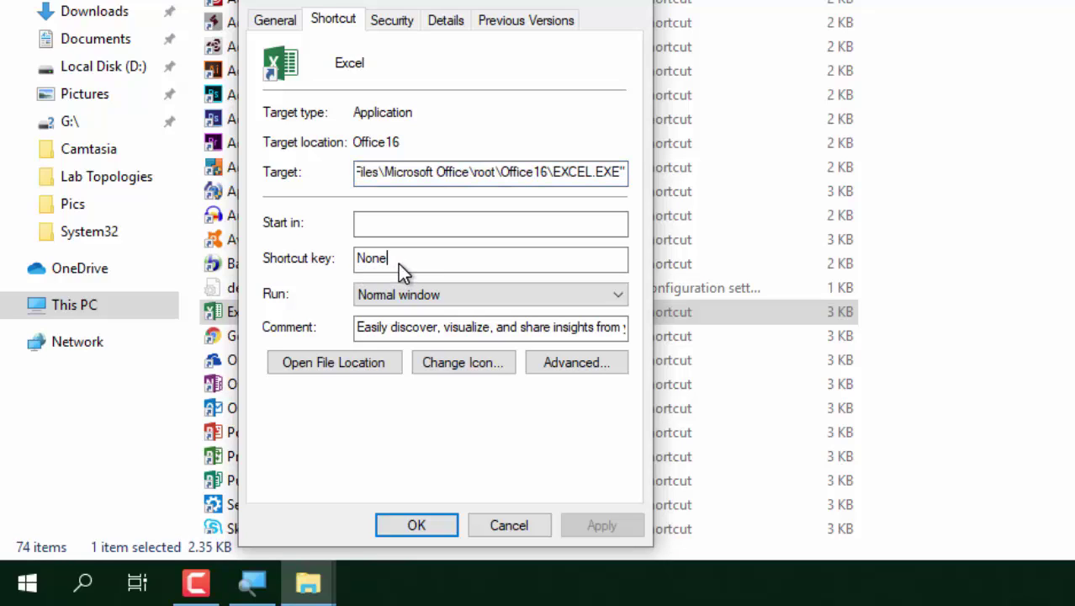
key("ctrl+alt")
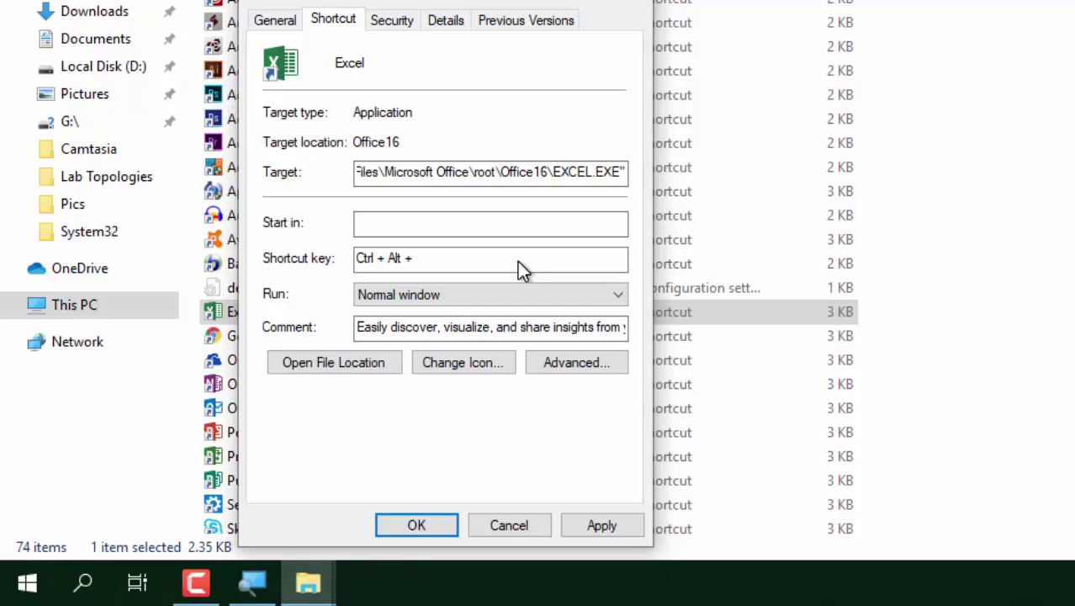
key("ctrl+alt+e")
left_click(417, 526)
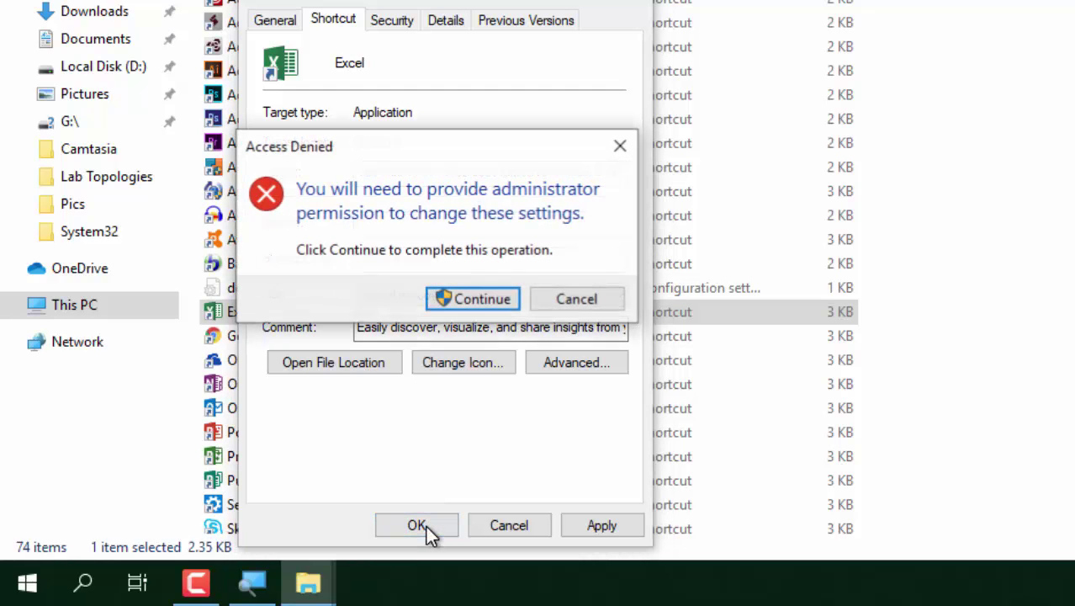
left_click(483, 300)
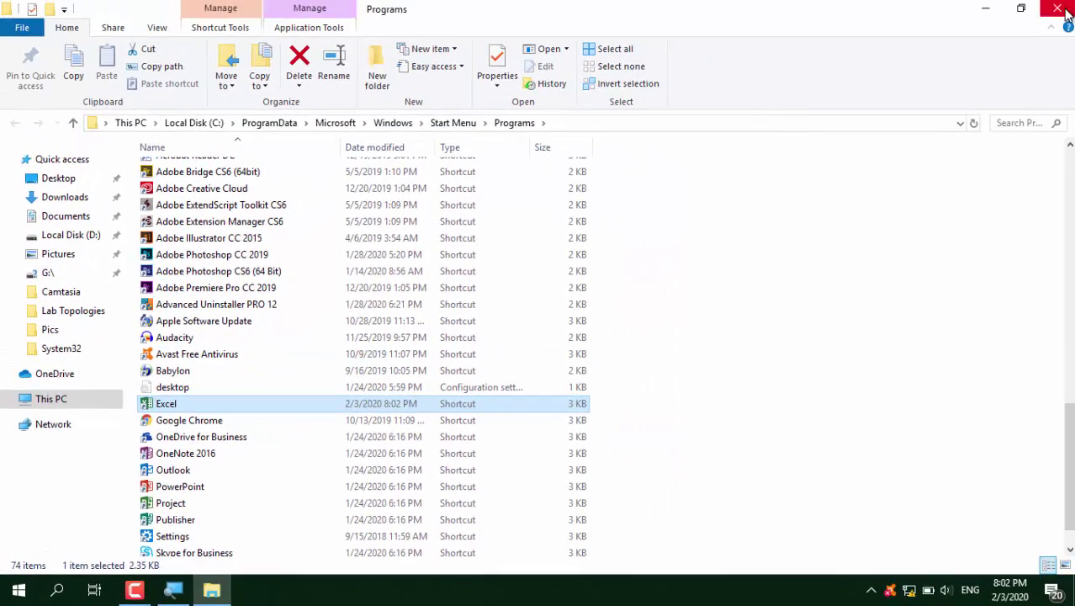
left_click(1057, 9)
right_click(454, 202)
left_click(498, 251)
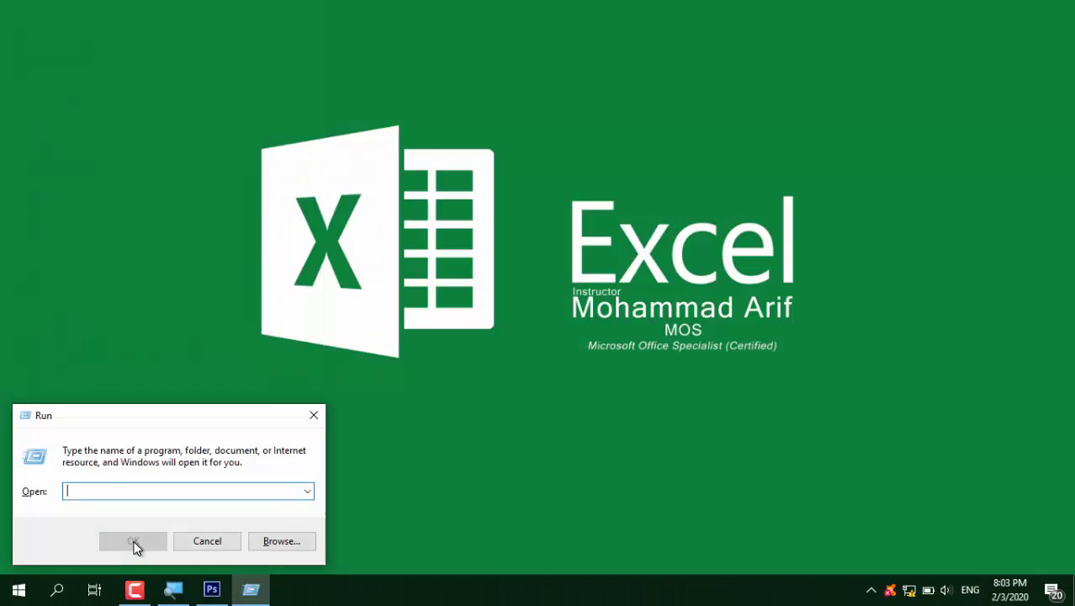
Open a Command Prompt window by running cmd and shift the window slightly on the desktop
type("cmd")
left_click(134, 542)
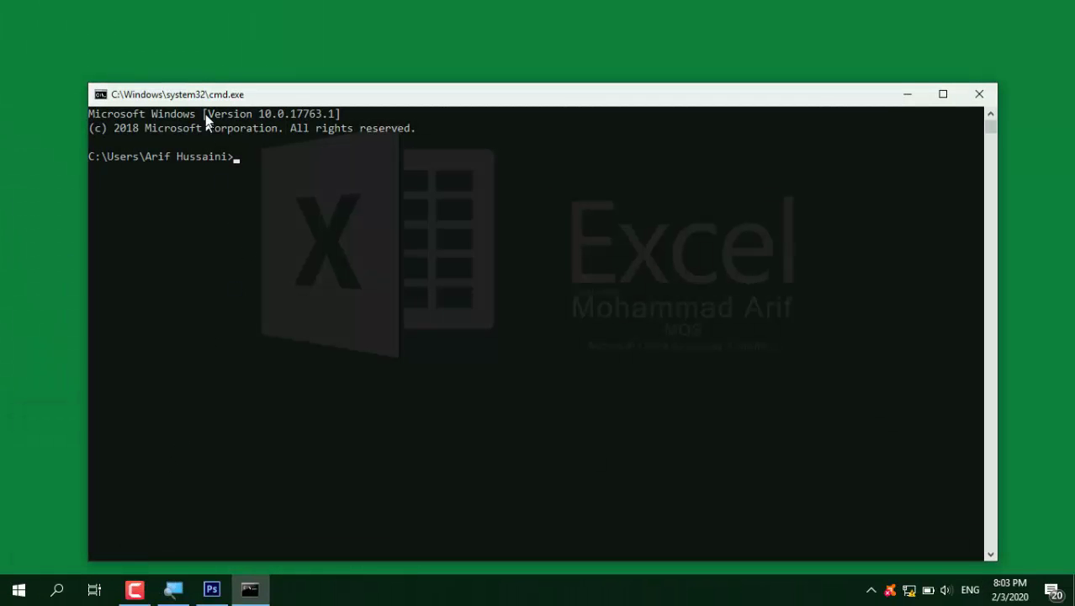
left_click_drag(202, 94, 218, 88)
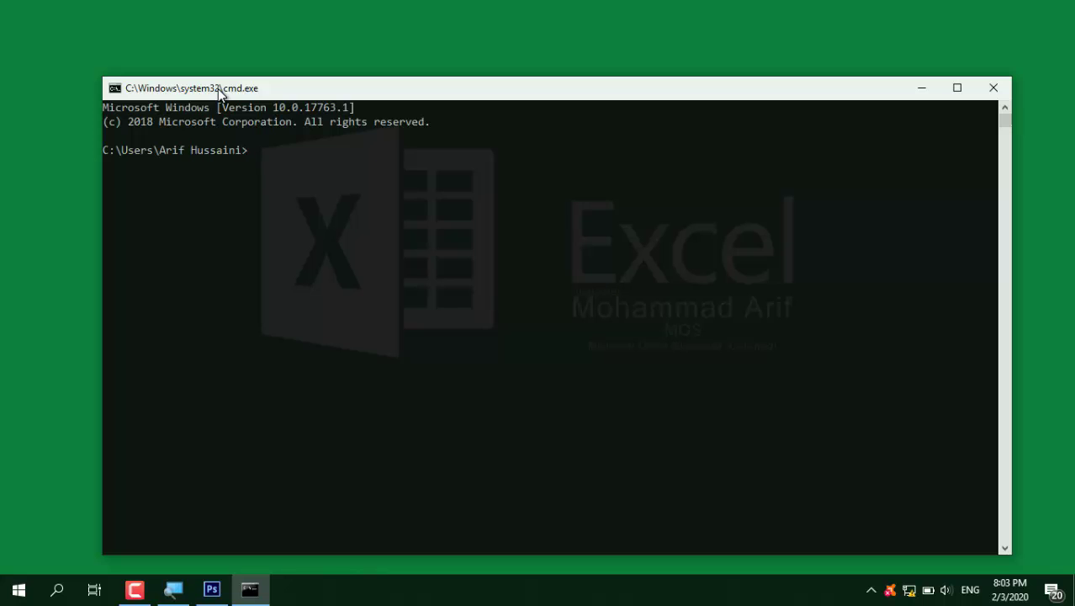
Try to launch Excel from the Command Prompt with the command excel
type("excel")
key("Return")
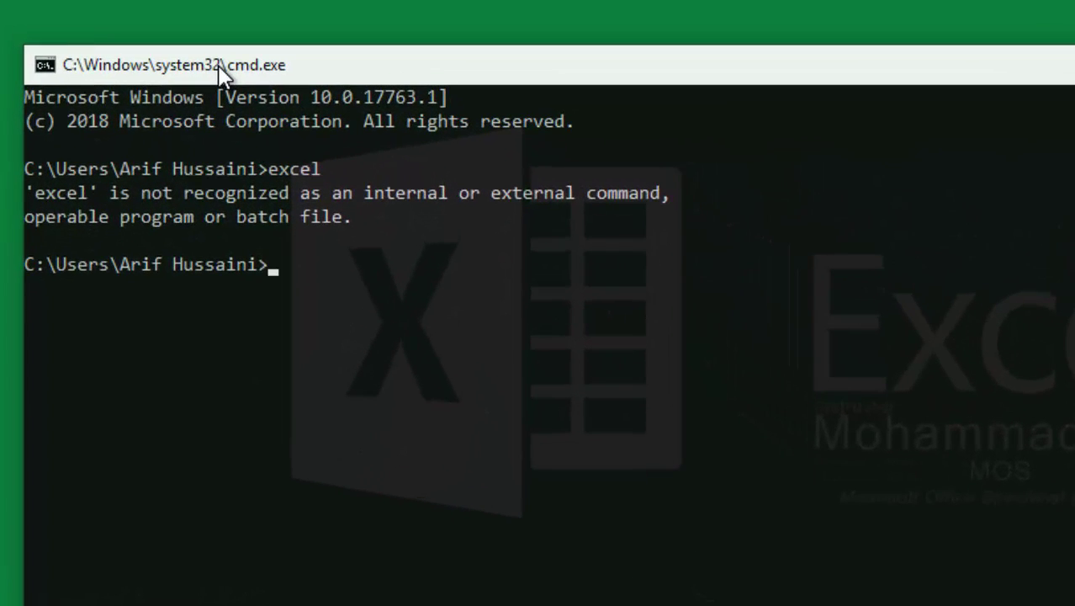
Launch Excel from the Command Prompt with the command start excel, and close the blank workbook window
type("start excel")
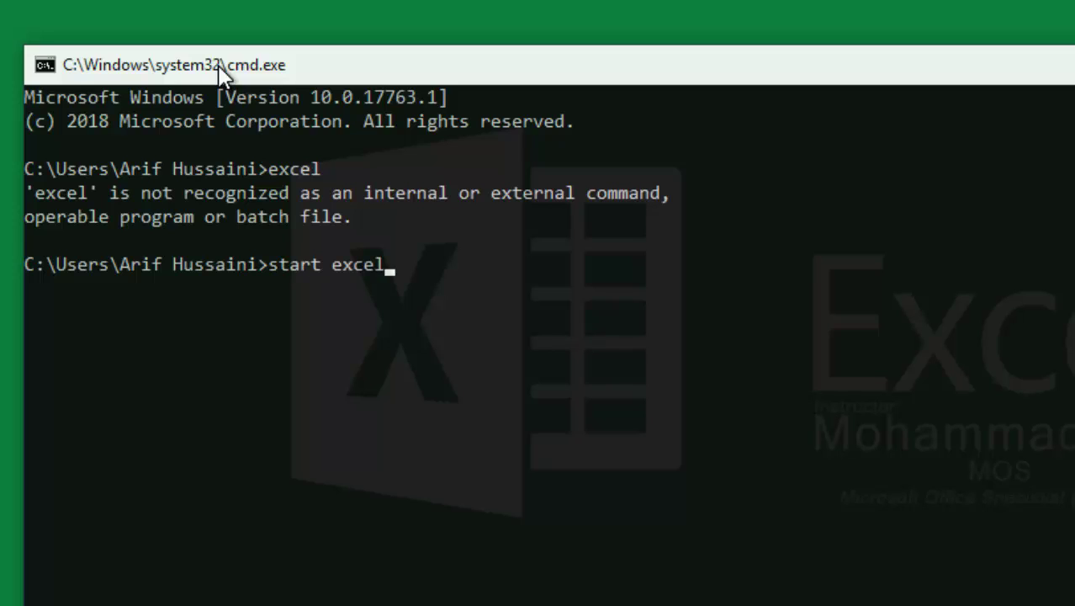
key("Return")
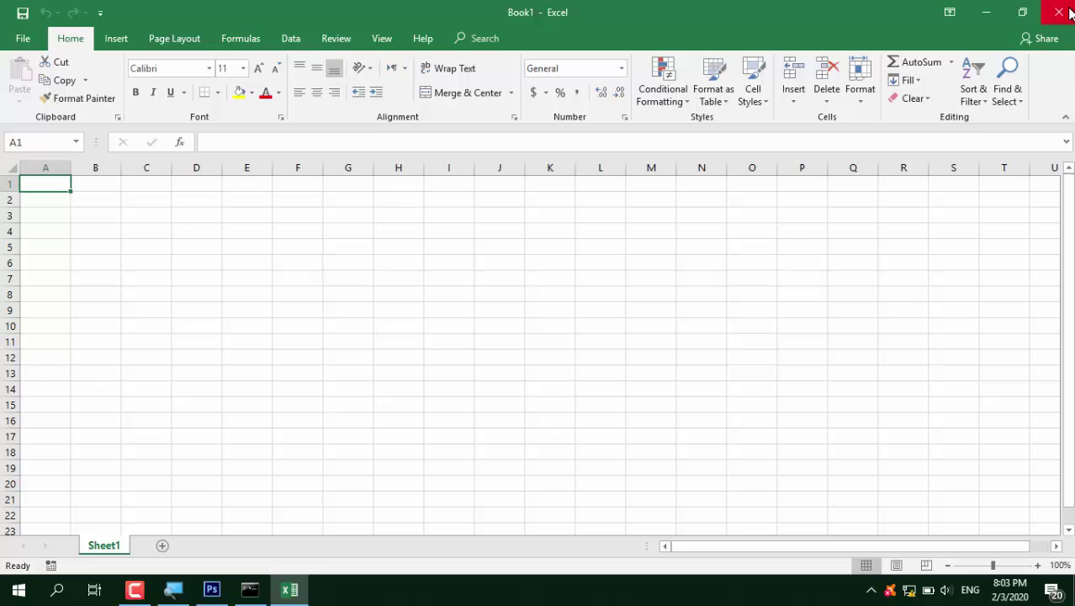
left_click(1056, 9)
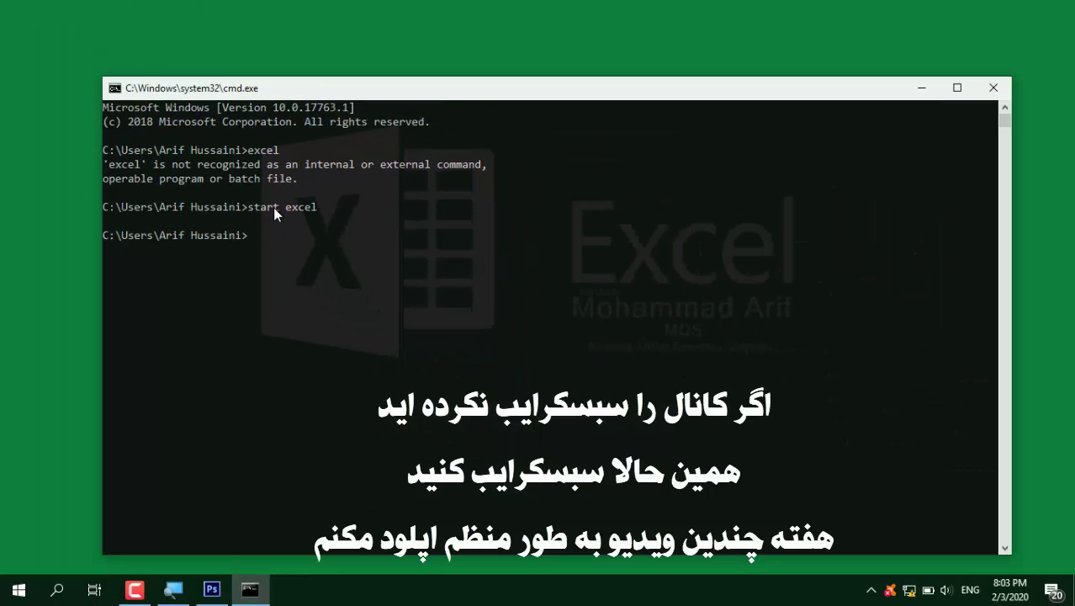
Close the Command Prompt window and refresh the desktop
left_click(980, 90)
right_click(412, 217)
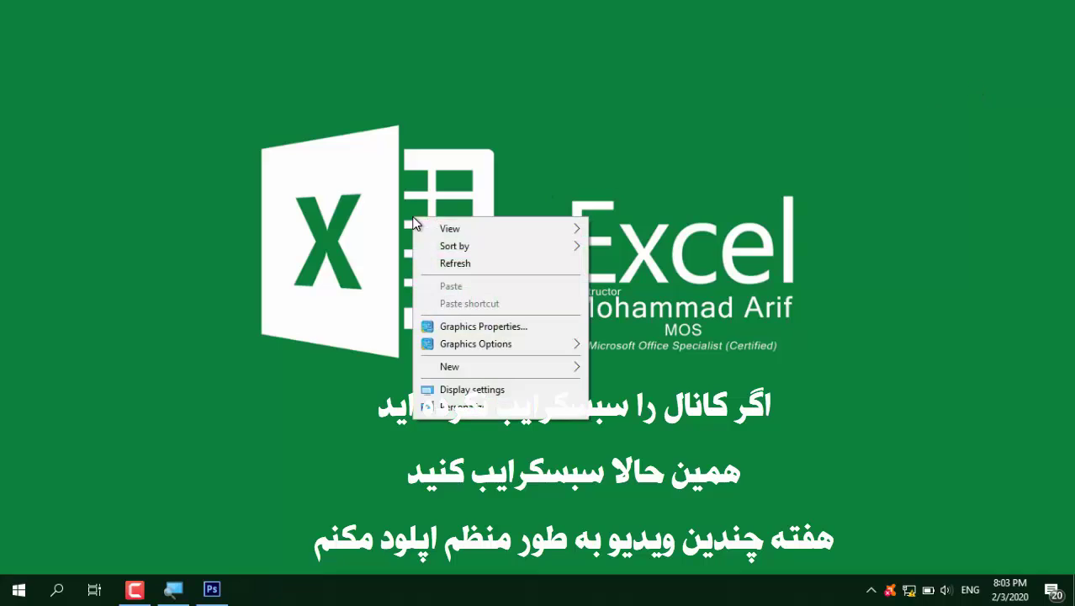
left_click(457, 266)
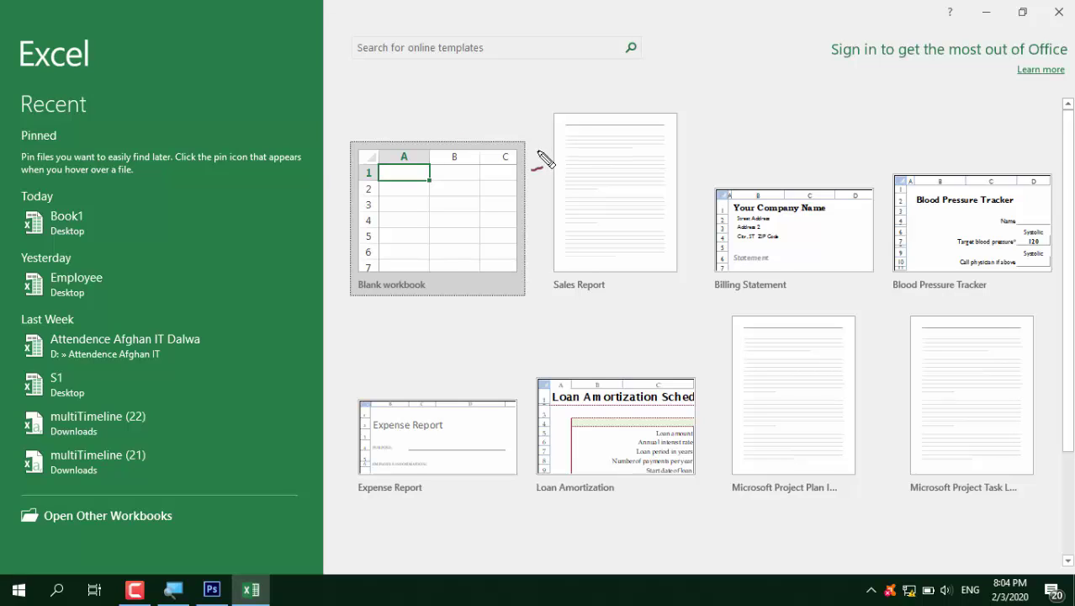
Mark the Blank workbook template with a red circle, underline and check mark, and draw a red arrow towards the Billing Statement template
mouse_move(386, 126)
left_mouse_down()
mouse_move(350, 135)
mouse_move(326, 220)
mouse_move(396, 335)
mouse_move(552, 312)
mouse_move(547, 212)
mouse_move(456, 110)
mouse_move(383, 124)
left_mouse_up()
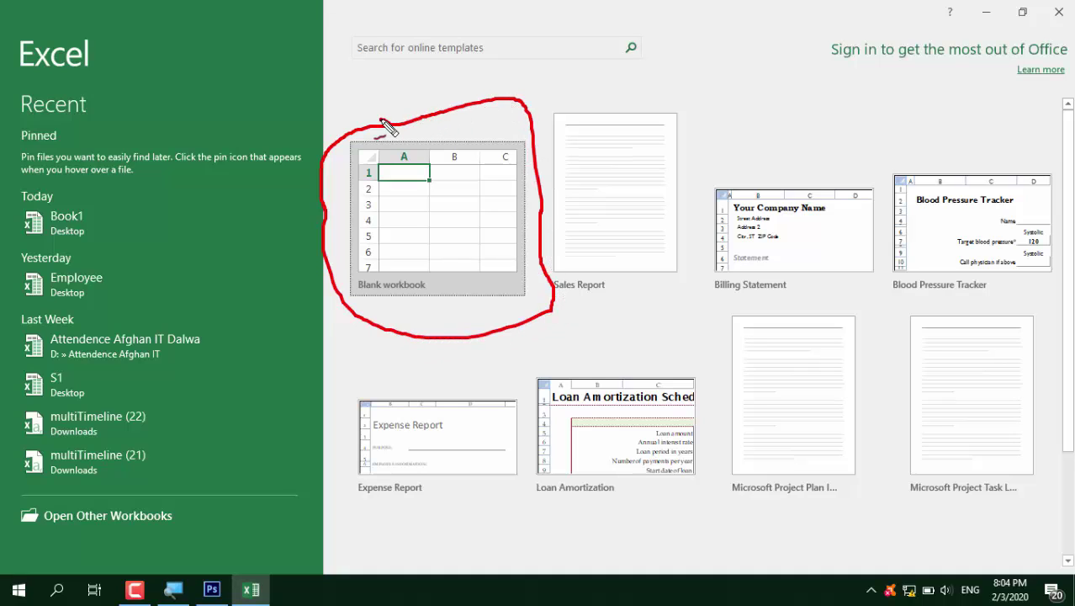
left_click_drag(343, 296, 433, 297)
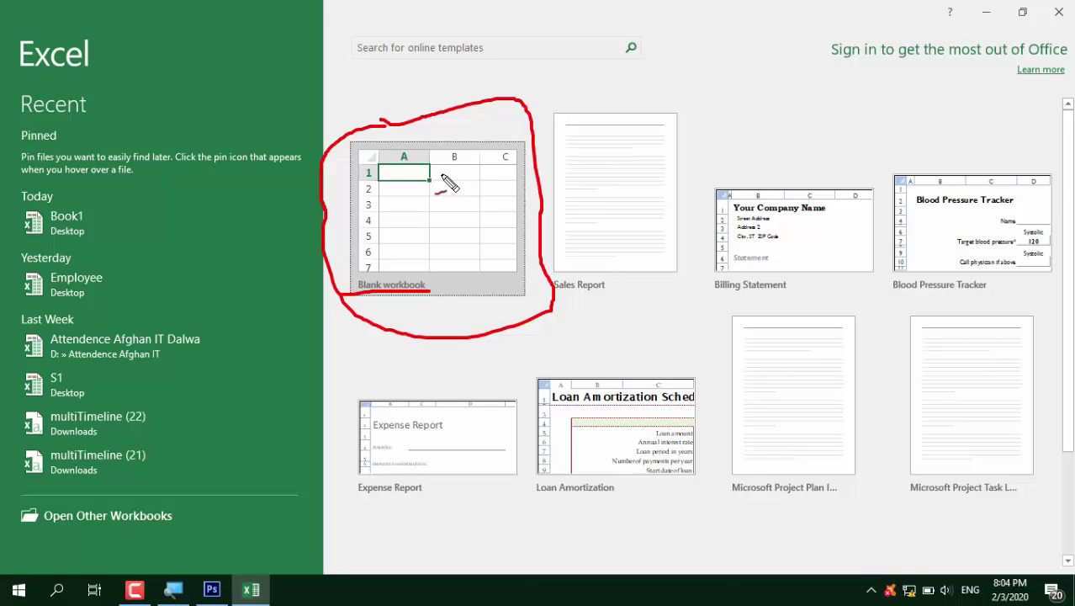
mouse_move(460, 179)
left_mouse_down()
mouse_move(491, 226)
mouse_move(521, 133)
left_mouse_up()
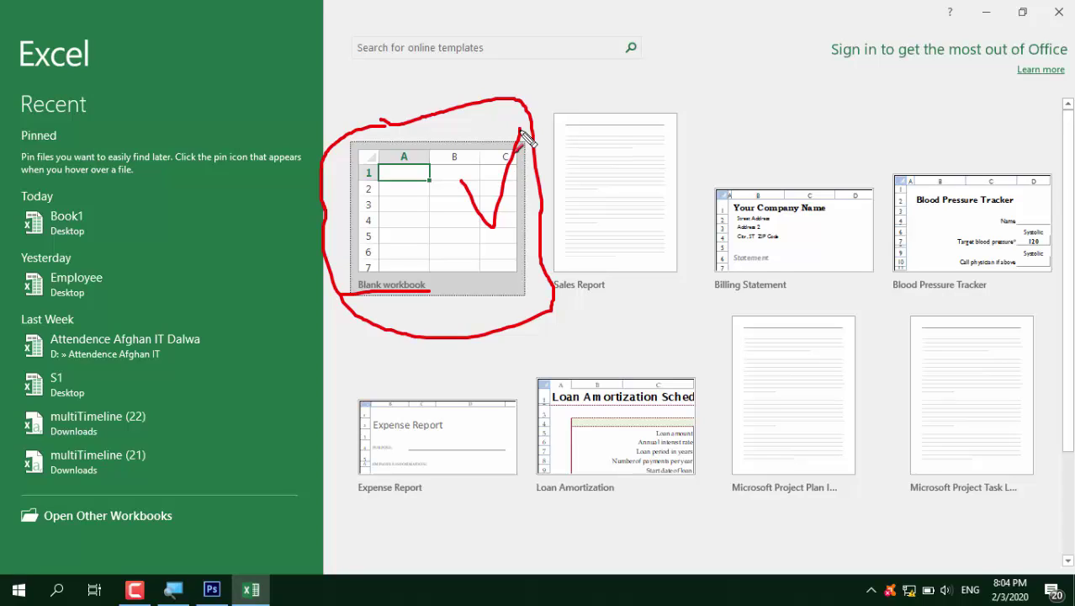
left_click_drag(719, 95, 755, 176)
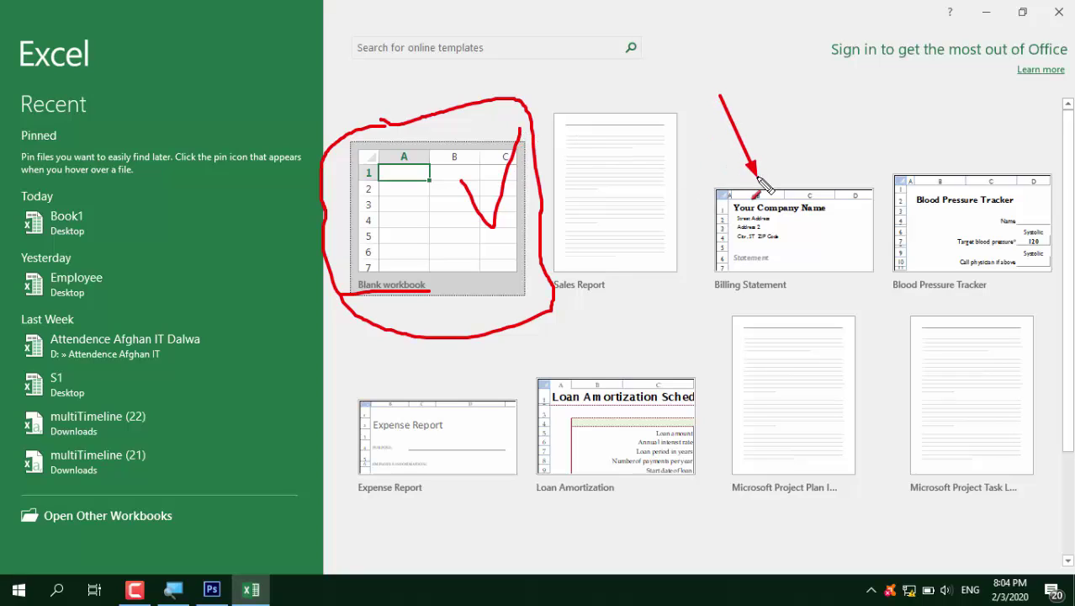
Draw red arrows towards the Expense Report, Loan Amortization and Blank workbook templates, and clear all the annotations
left_click_drag(390, 361, 430, 394)
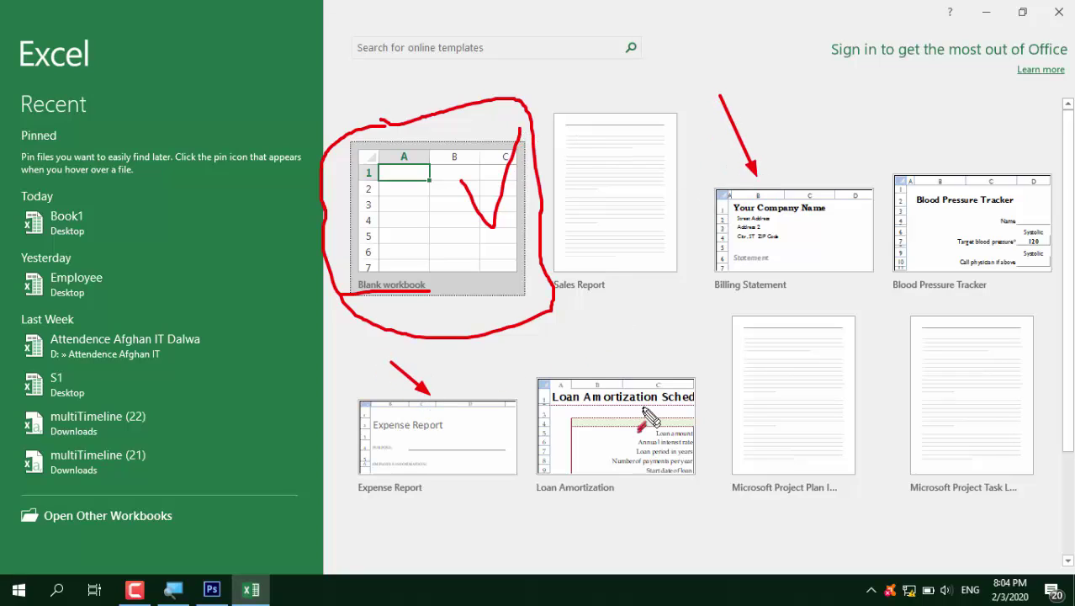
left_click_drag(644, 320, 645, 375)
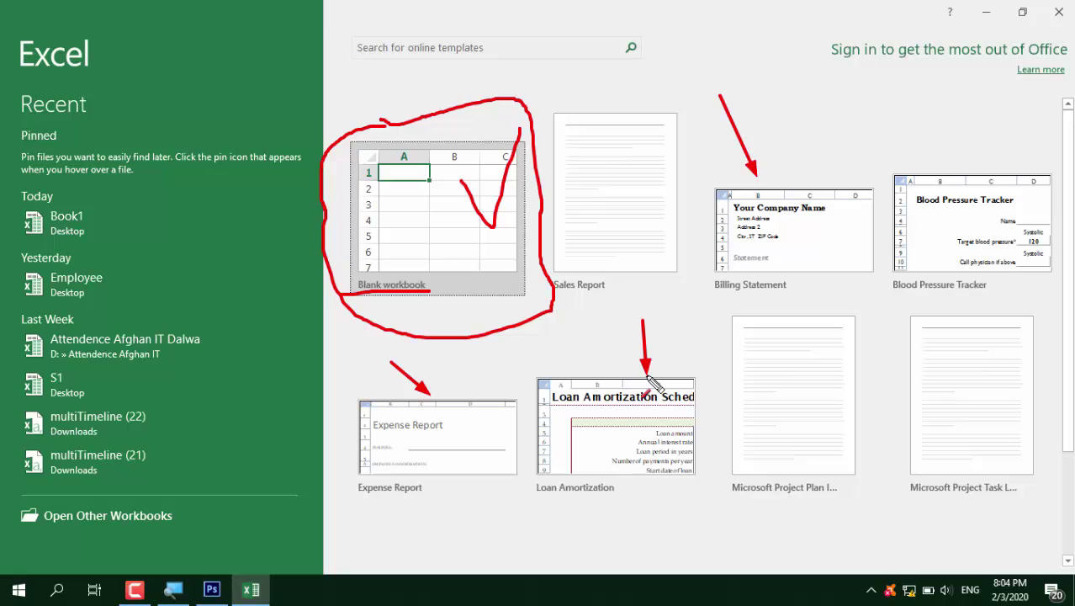
left_click_drag(337, 108, 368, 156)
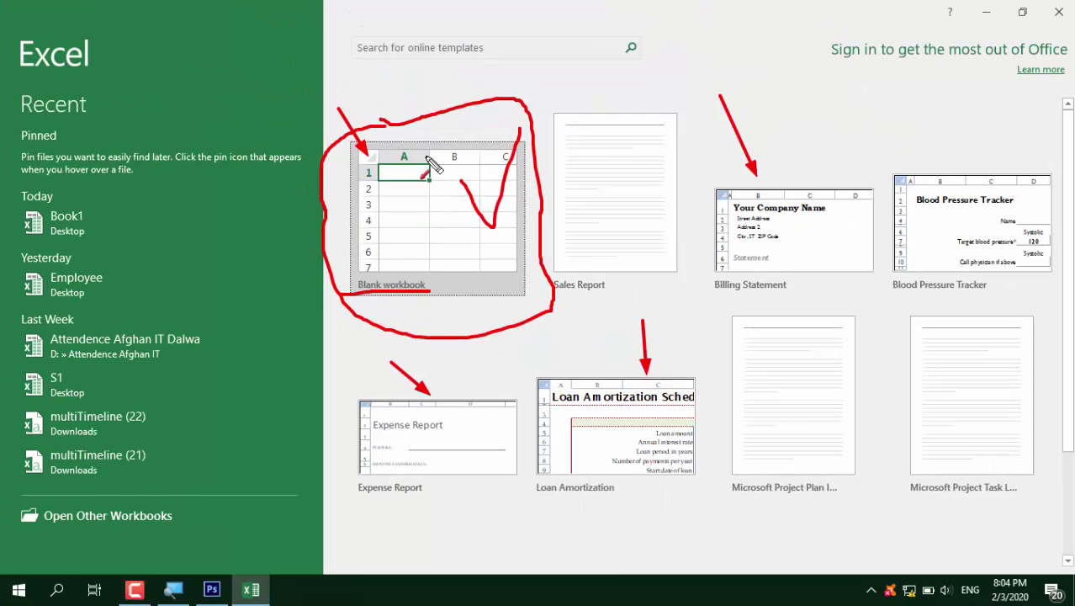
key("Escape")
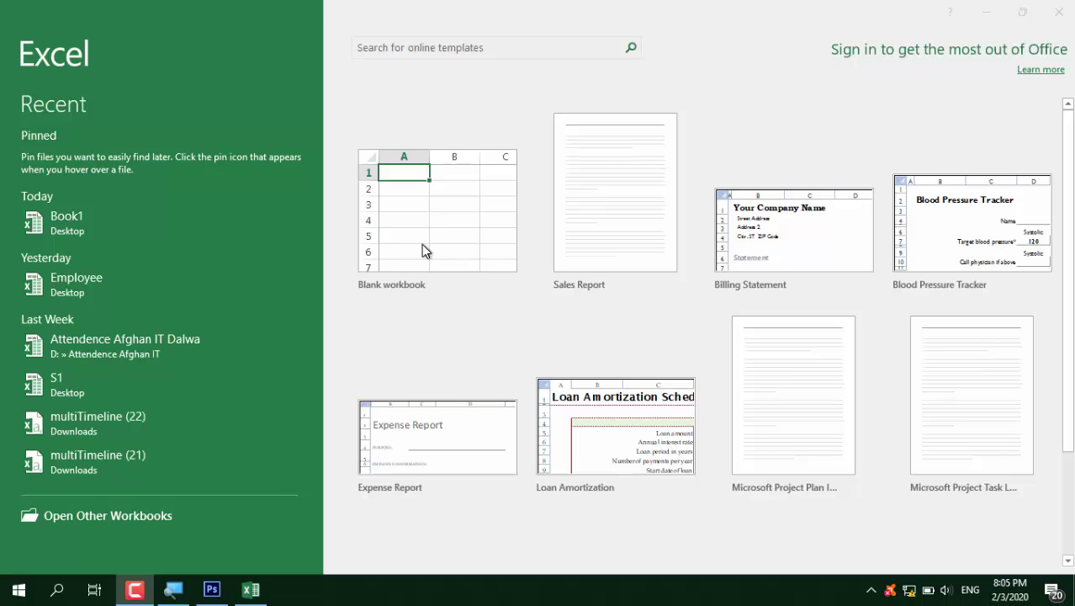
Draw a red arrow towards the Recent heading, and frame the whole recent list and its Today, Yesterday and Last Week groups
mouse_move(196, 40)
left_mouse_down()
mouse_move(141, 80)
mouse_move(116, 84)
left_mouse_up()
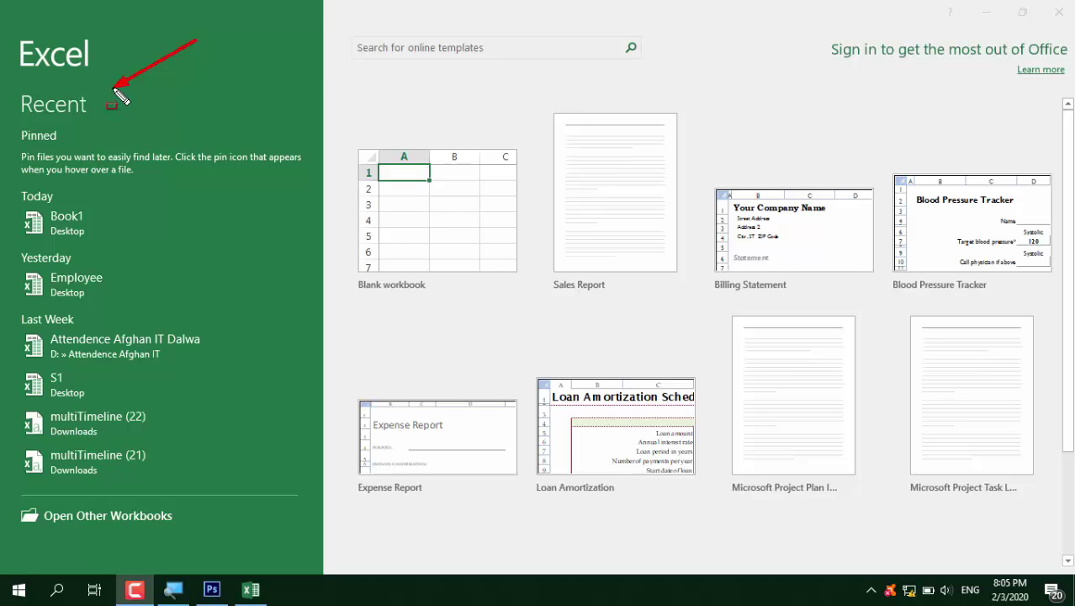
mouse_move(2, 80)
left_mouse_down()
mouse_move(56, 169)
mouse_move(141, 234)
mouse_move(282, 546)
mouse_move(304, 535)
left_mouse_up()
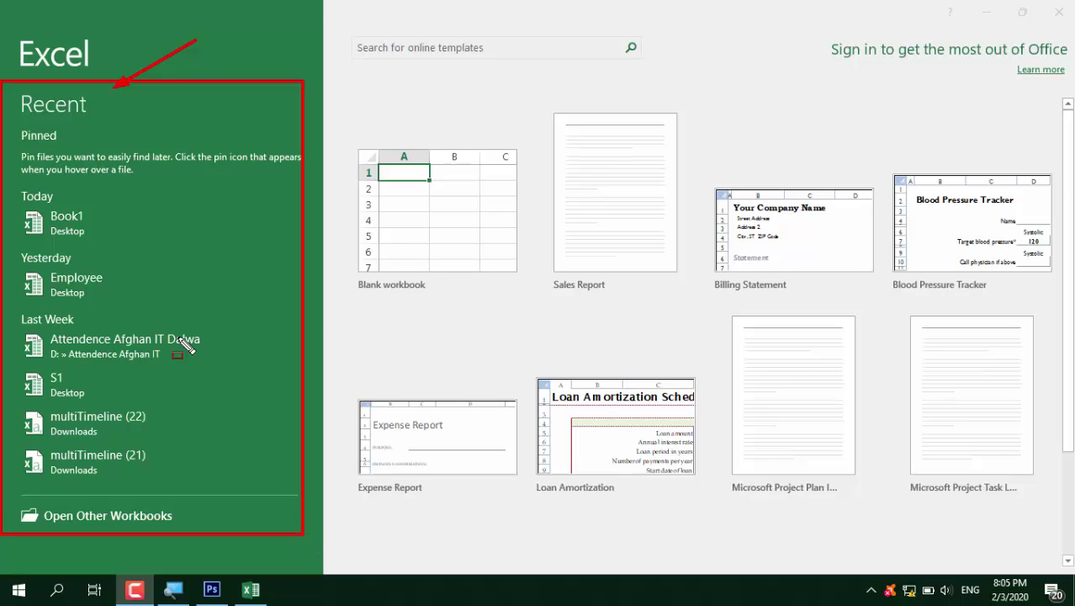
mouse_move(7, 179)
left_mouse_down()
mouse_move(41, 233)
mouse_move(107, 251)
left_mouse_up()
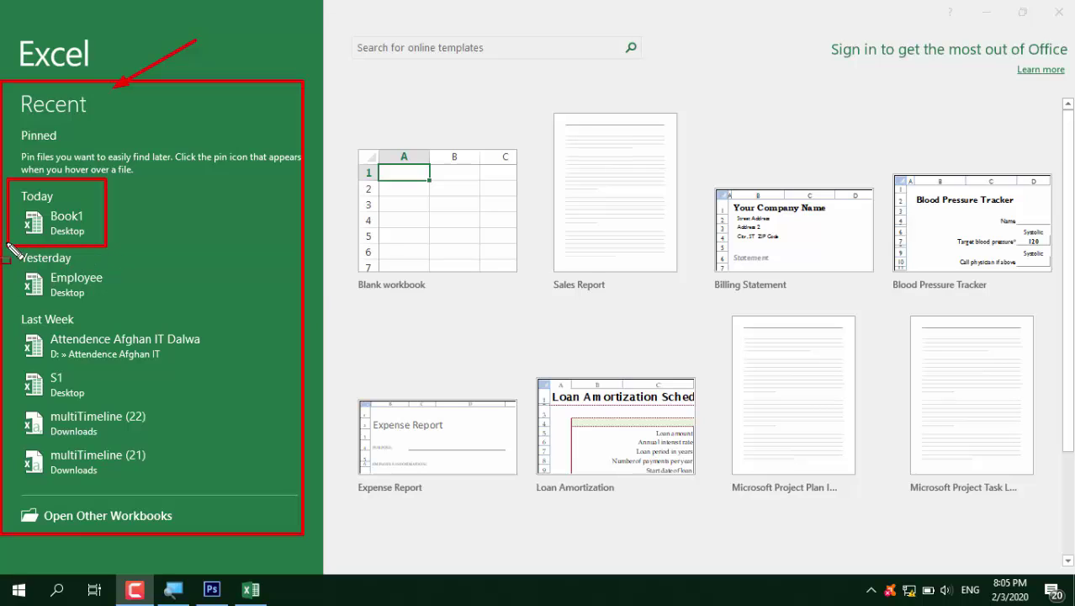
left_click_drag(8, 244, 123, 309)
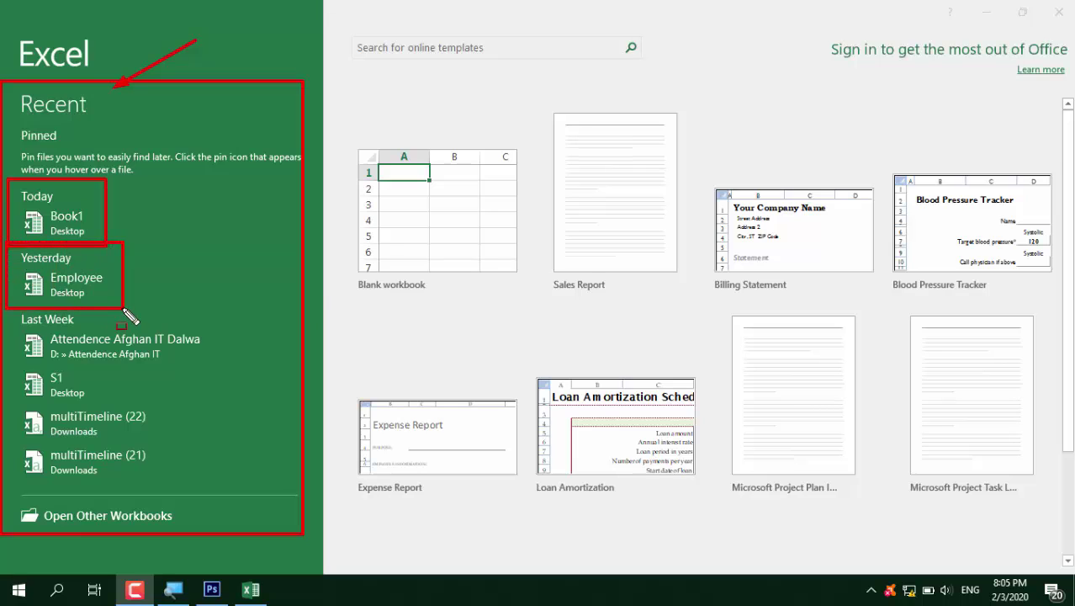
mouse_move(8, 311)
left_mouse_down()
mouse_move(134, 448)
mouse_move(223, 491)
left_mouse_up()
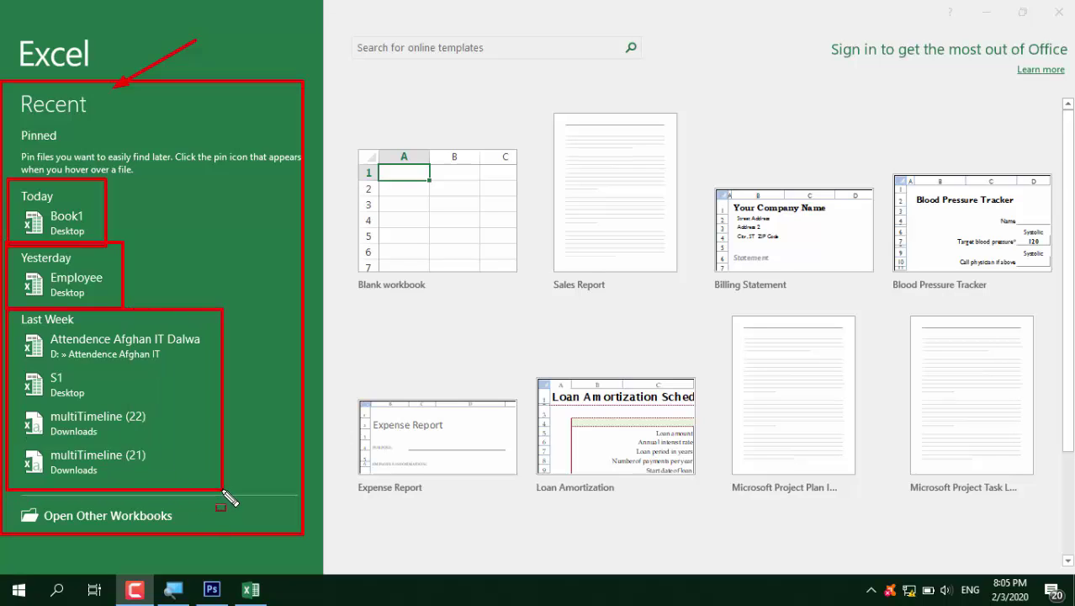
Draw red arrows towards the Last Week, Yesterday and Today groups and the Blank workbook template, and clear the annotations
key("a")
left_click_drag(269, 320, 235, 391)
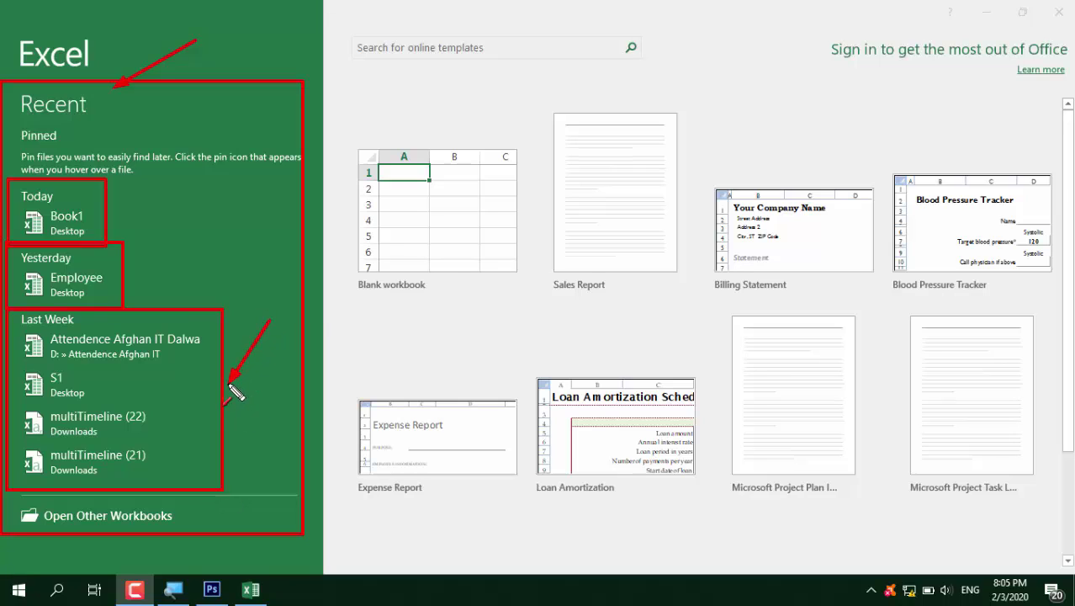
left_click_drag(197, 214, 157, 255)
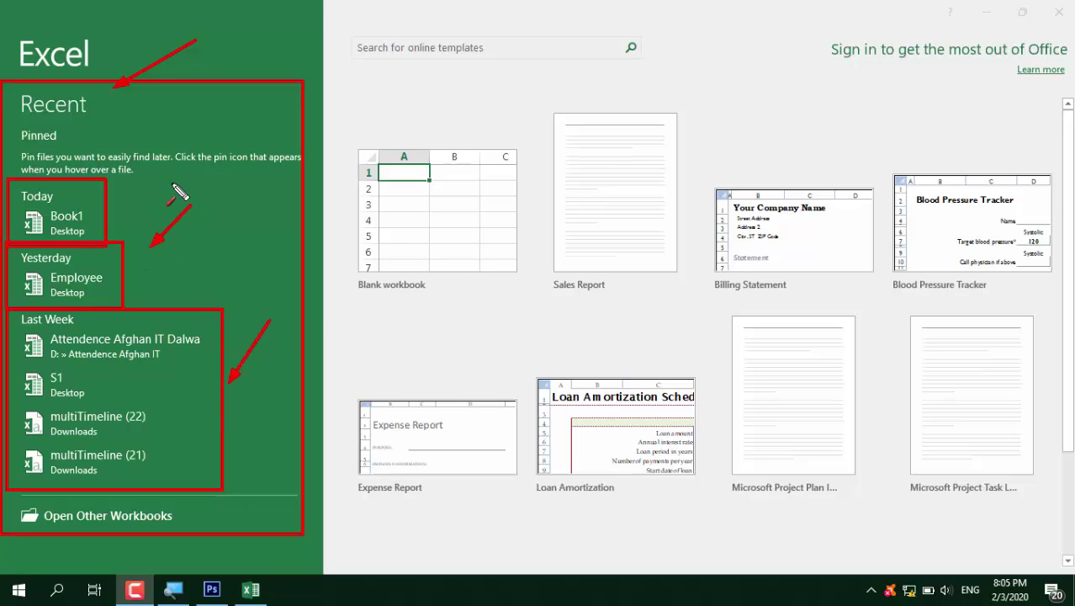
left_click_drag(171, 184, 133, 194)
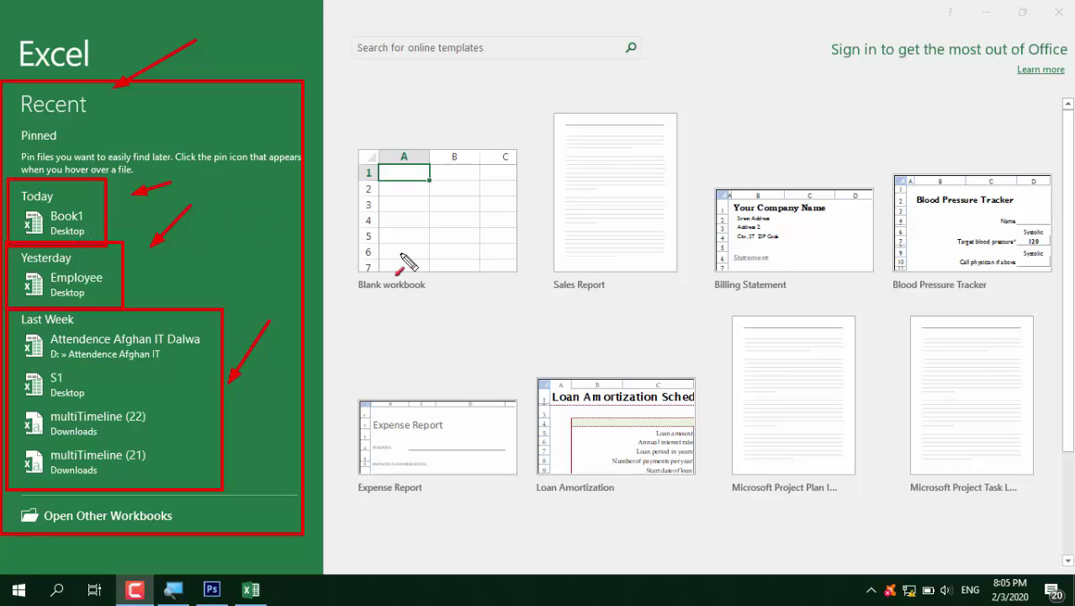
left_click_drag(421, 368, 395, 304)
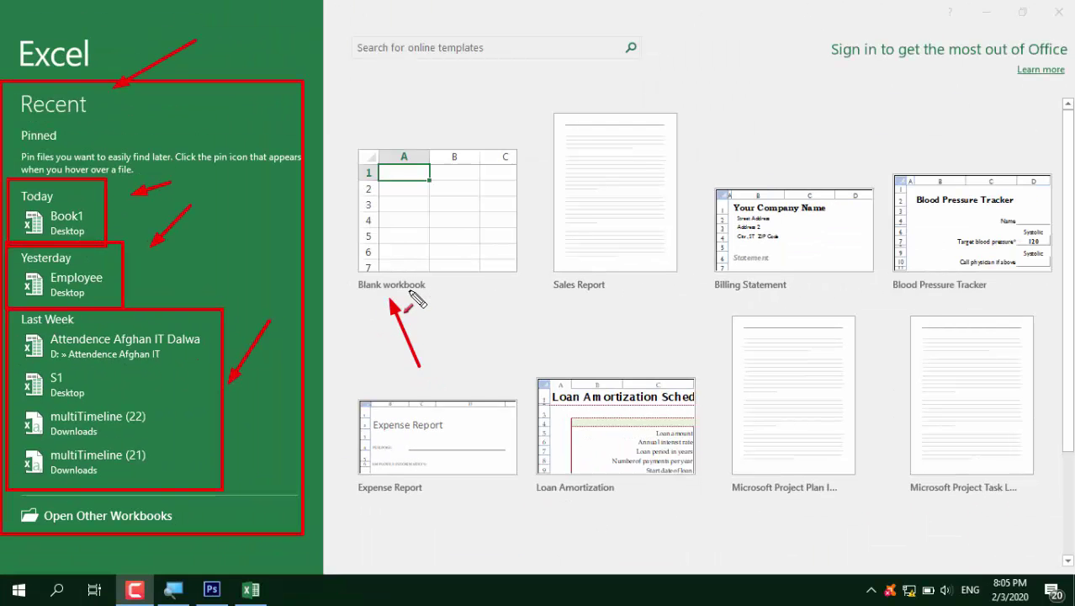
key("Escape")
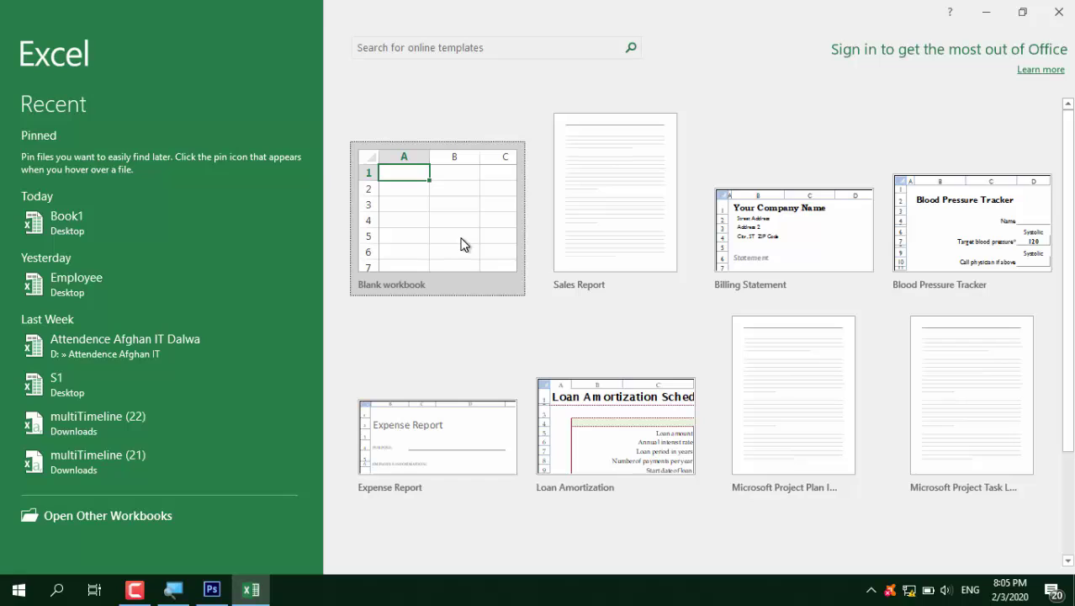
Create a blank workbook from the start screen and add two more worksheets to it
left_click(461, 244)
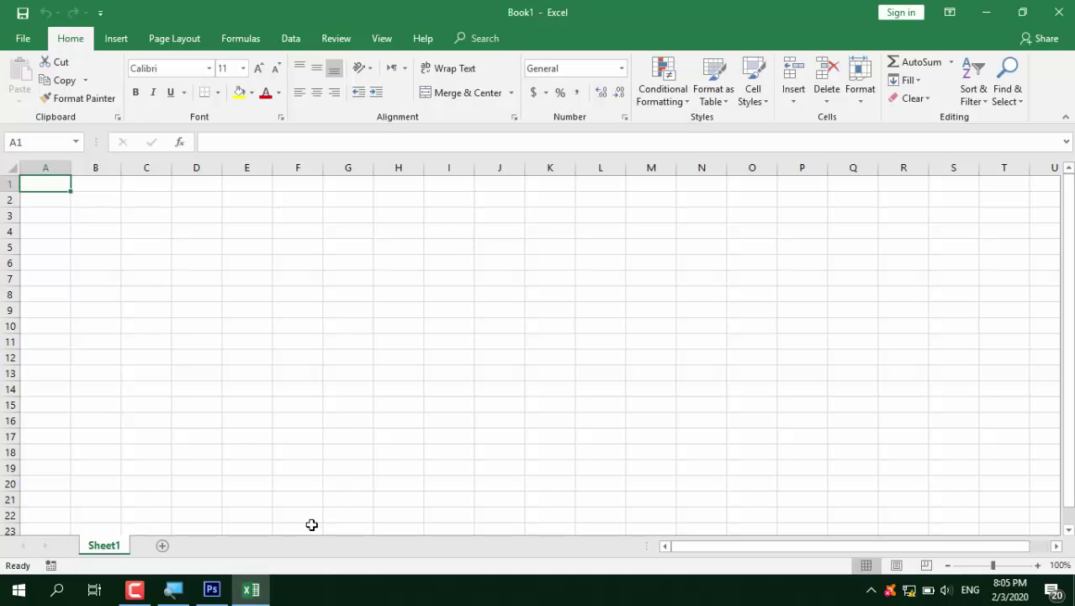
left_click(252, 597)
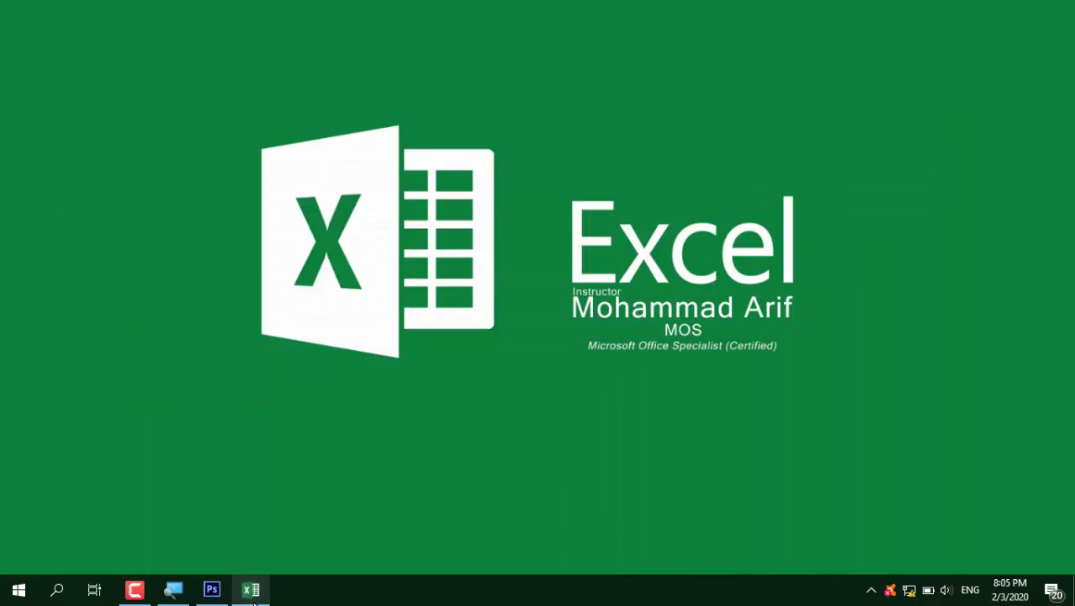
left_click(253, 598)
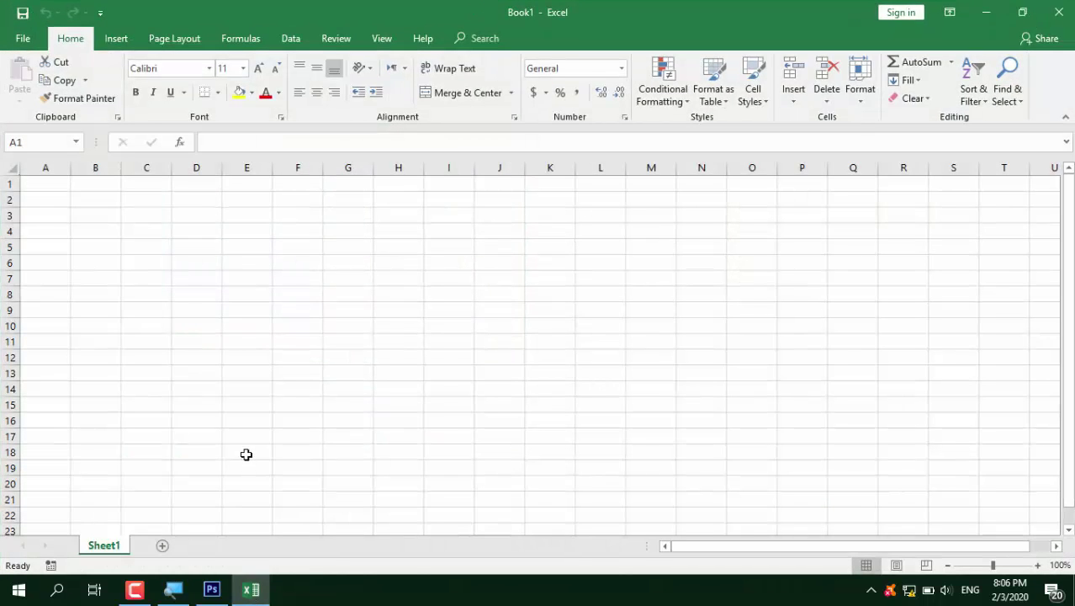
left_click(162, 545)
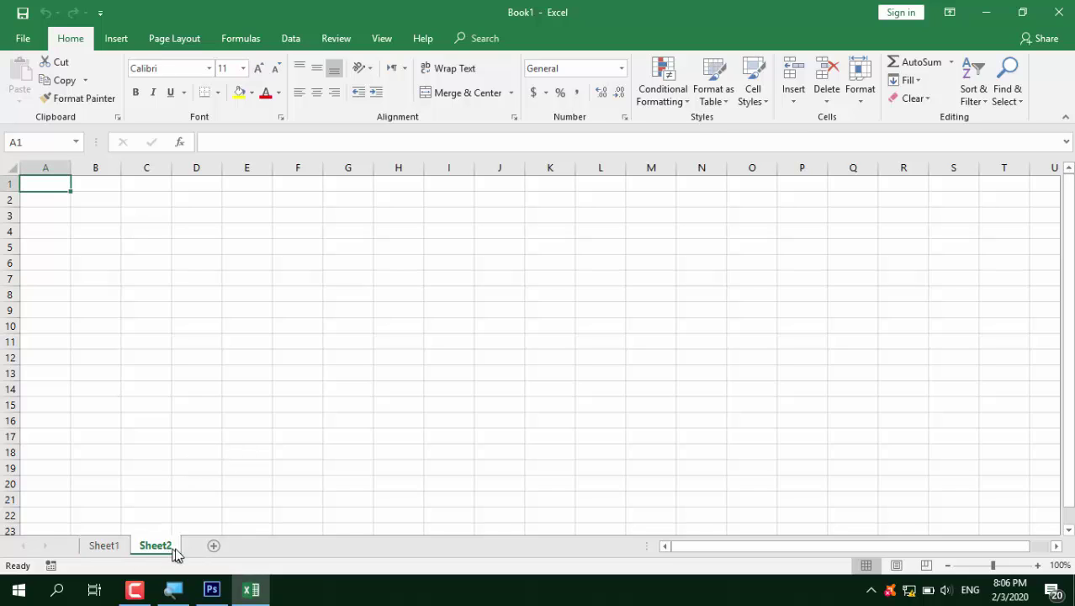
left_click(213, 545)
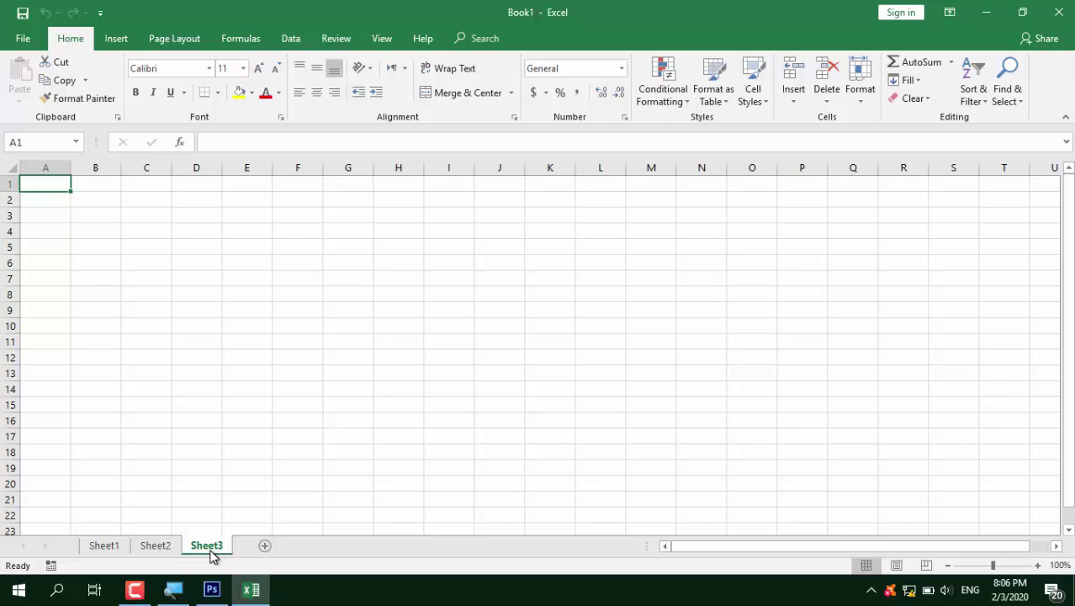
Minimise the workbook, launch Notepad++ with the Run command notepad++, and clear all text in the new 3 file
left_click(250, 592)
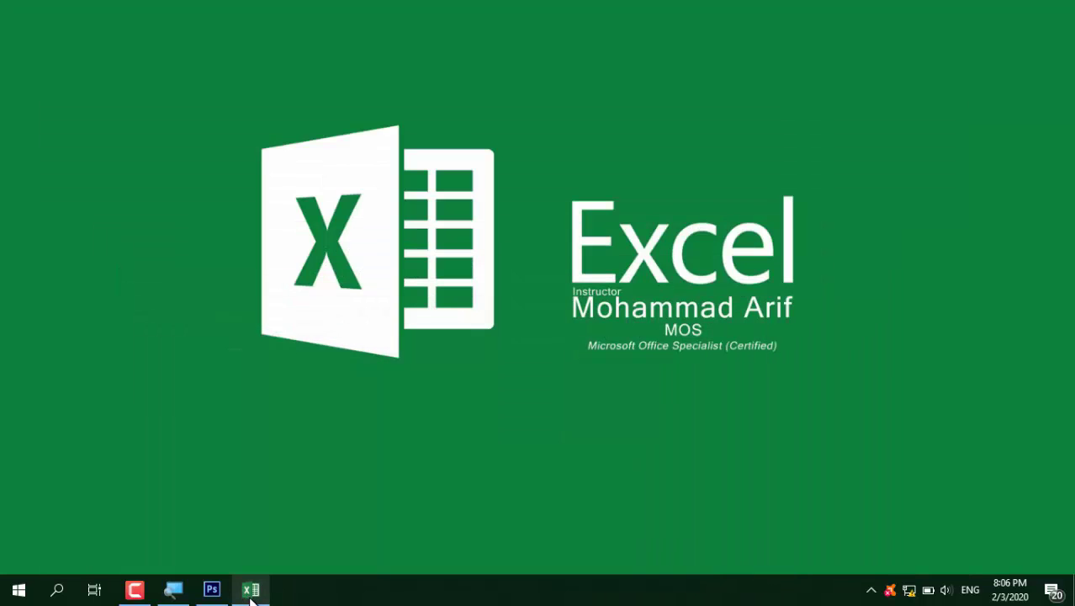
key("super+r")
type("notepad++")
left_click(134, 540)
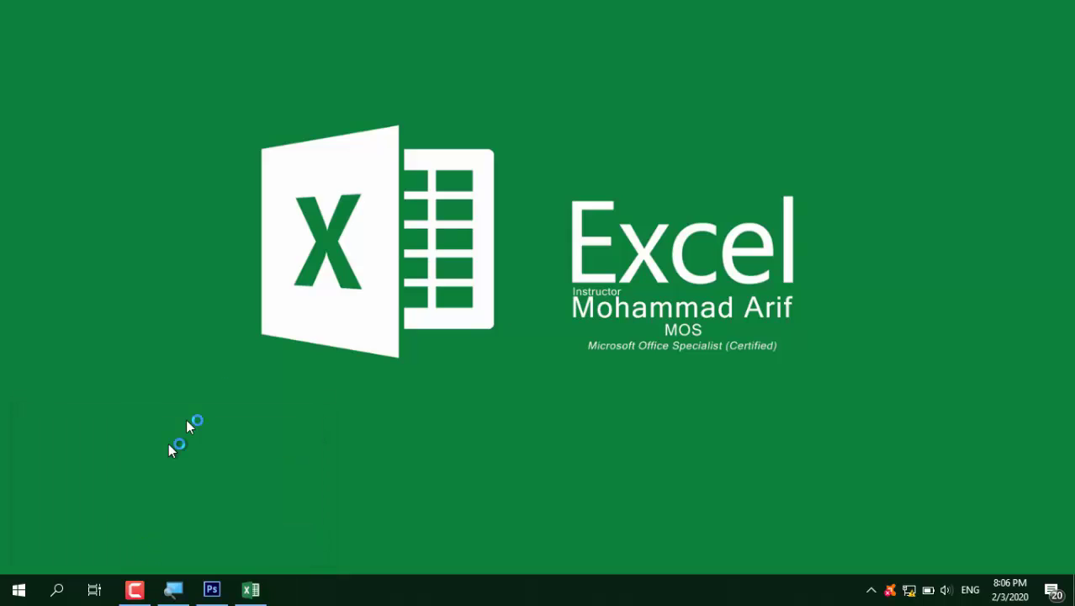
key("ctrl+a")
key("Delete")
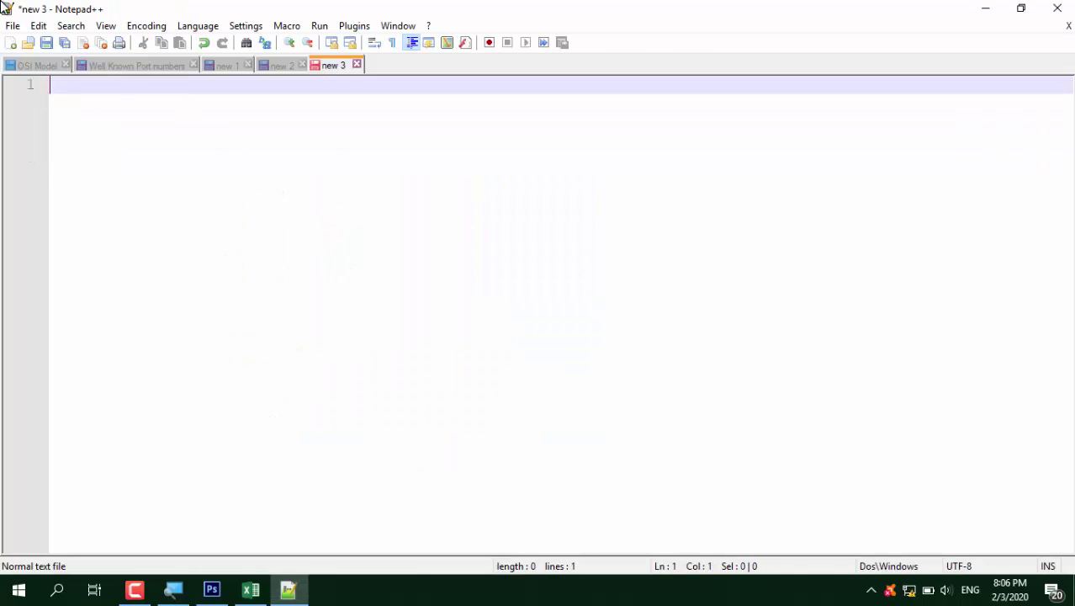
Enter the headings File Word on line 1 and File Excel on line 5
type("File Word")
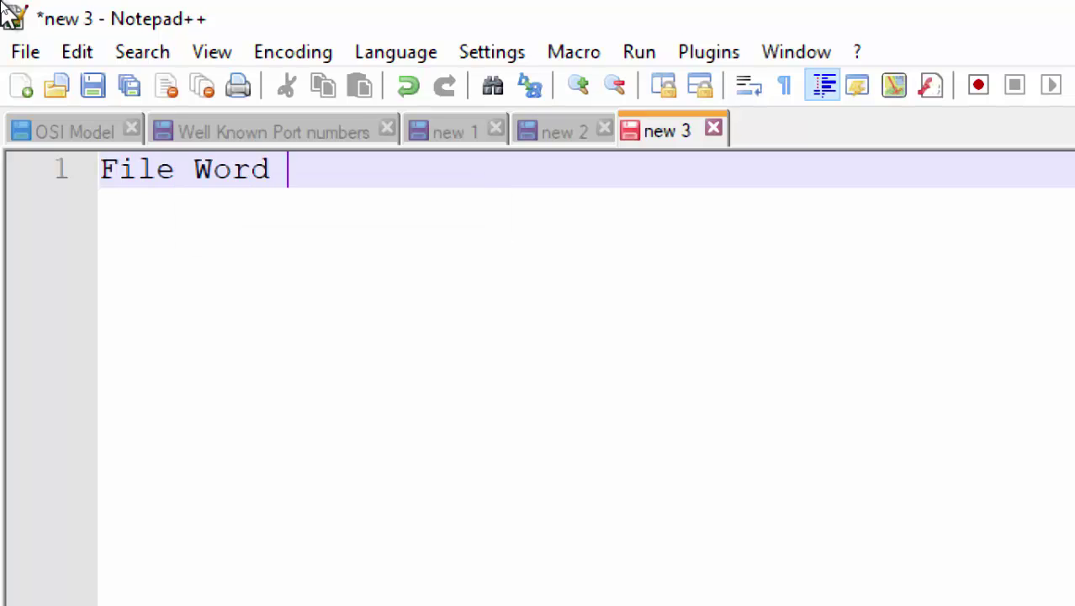
key("Return")
key("Return")
key("Return")
key("Return")
type("File")
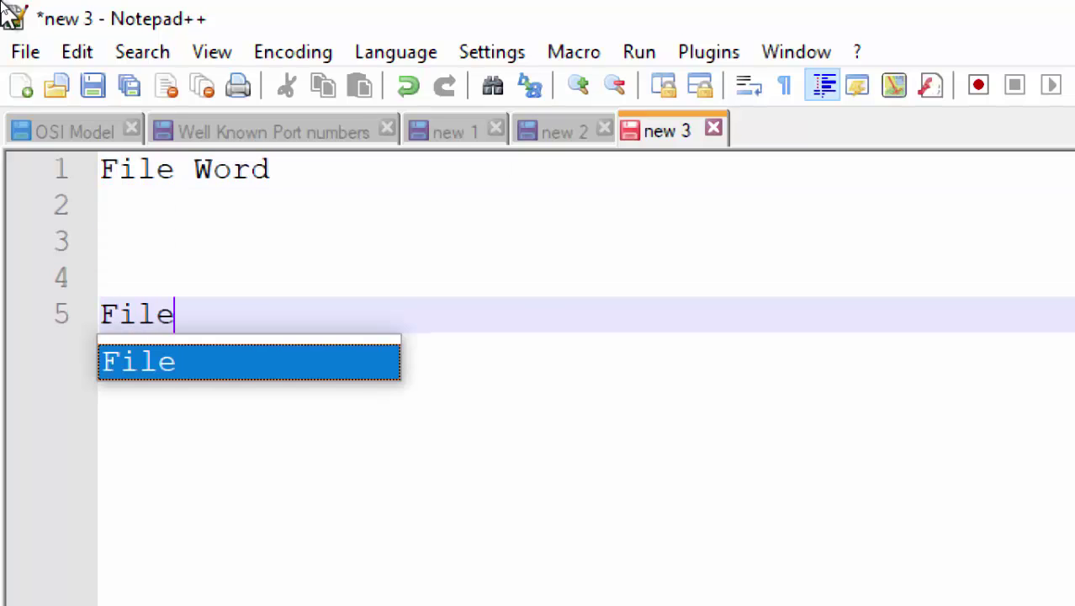
type(" Excel")
key("Return")
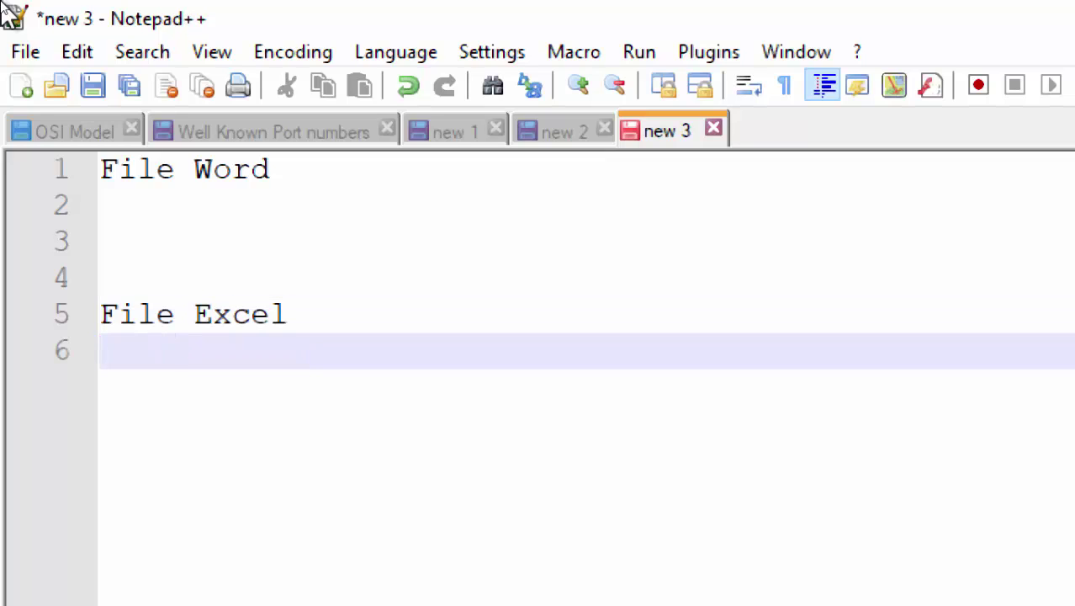
Add the indented entry Document under File Word and the indented entry WorkBook under File Excel
left_click(223, 214)
key("Tab")
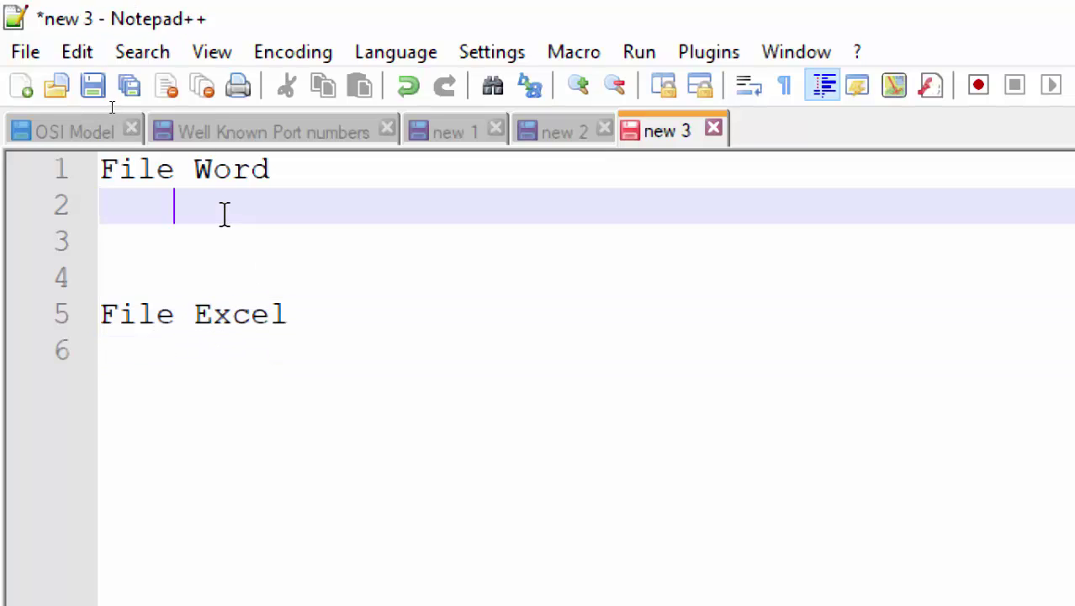
type("Docu")
type("ment")
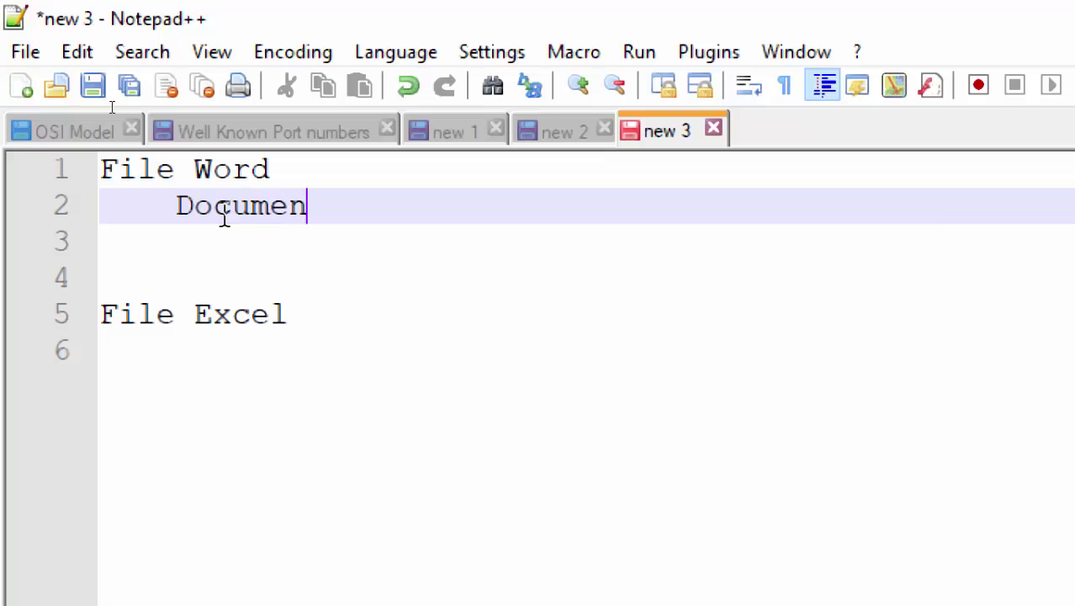
left_click(332, 340)
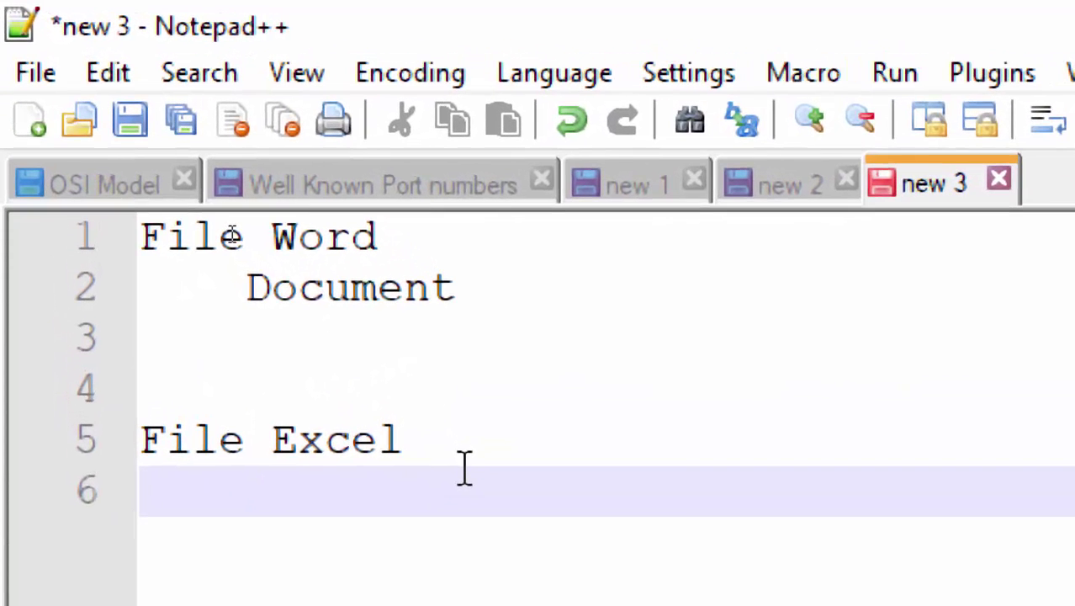
key("Tab")
type("WorkBook")
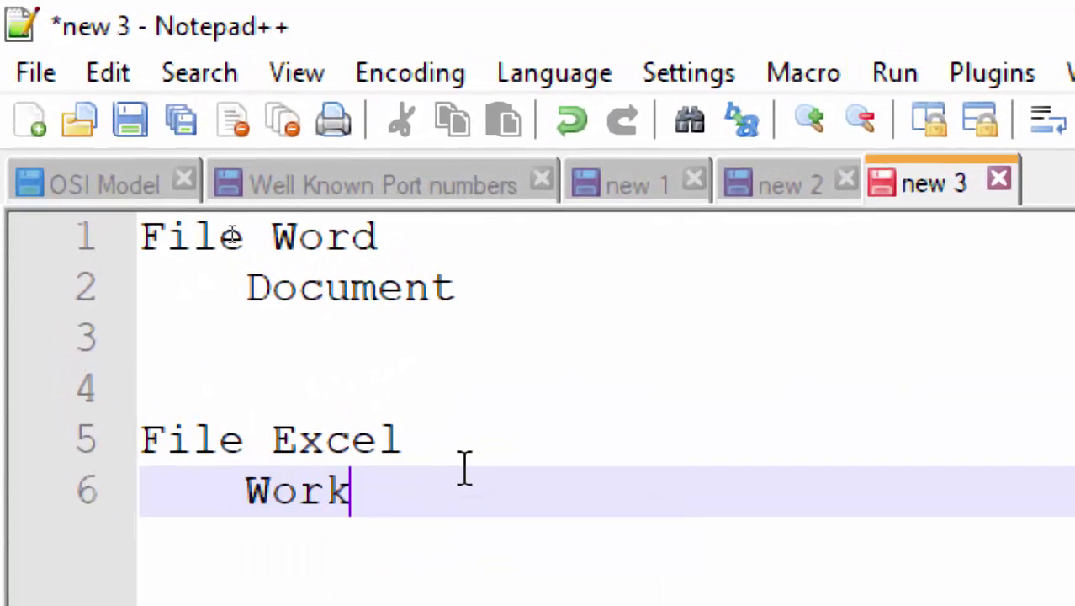
Add the entry Pages indented one level below Document, and insert an empty line indented one level below WorkBook
left_click(461, 287)
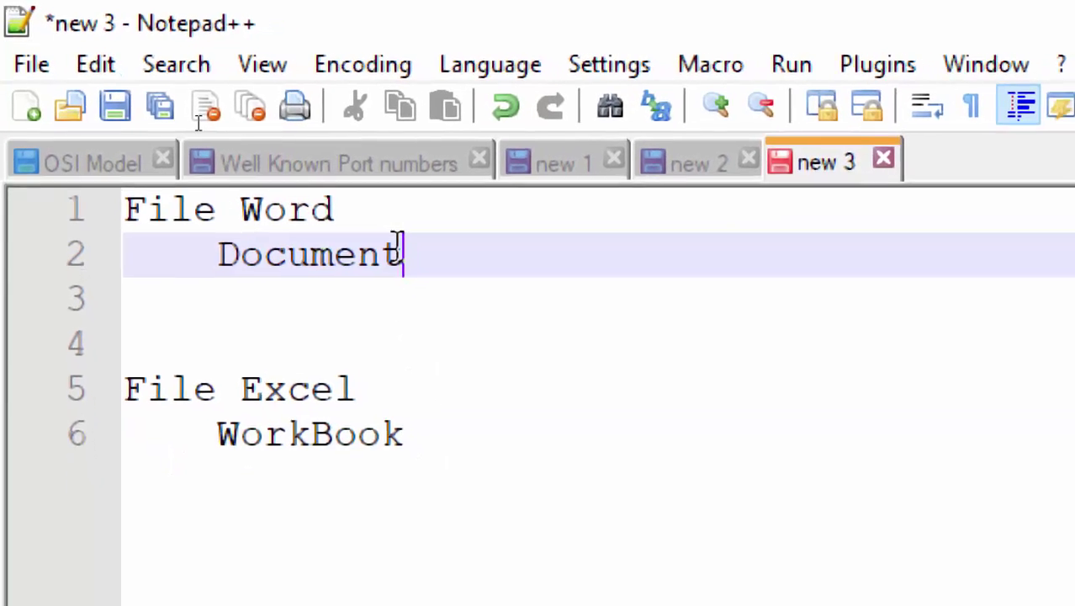
key("Return")
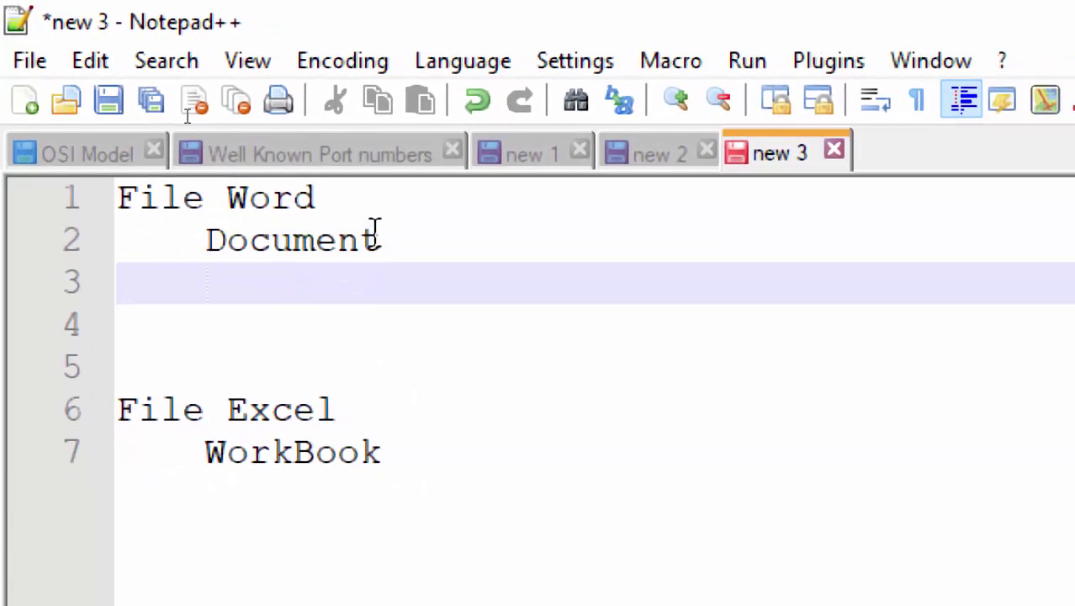
key("Tab")
type("Pages")
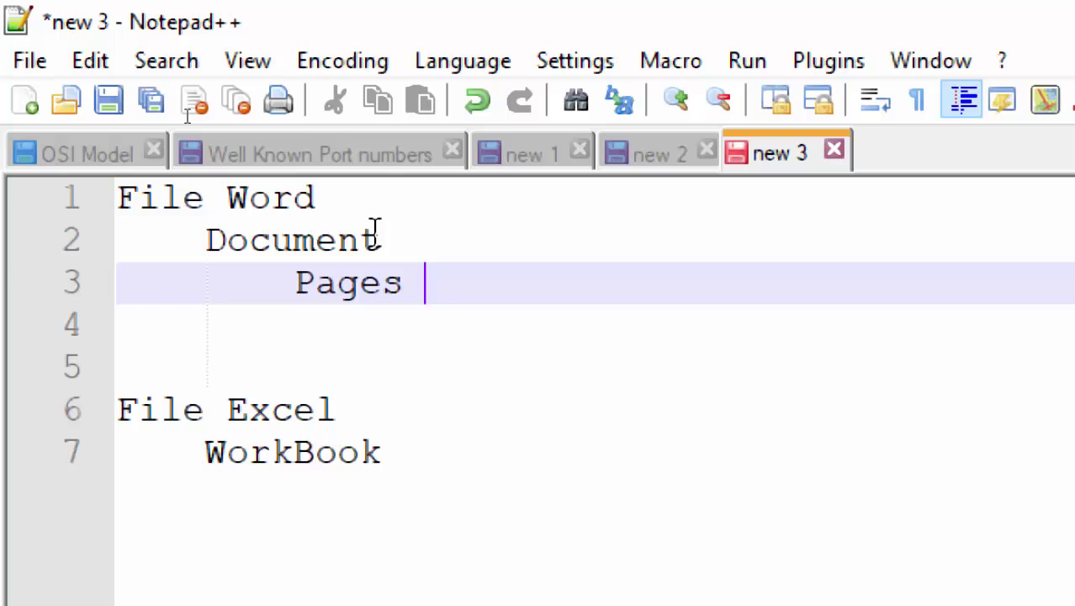
left_click(484, 449)
key("Return")
key("Tab")
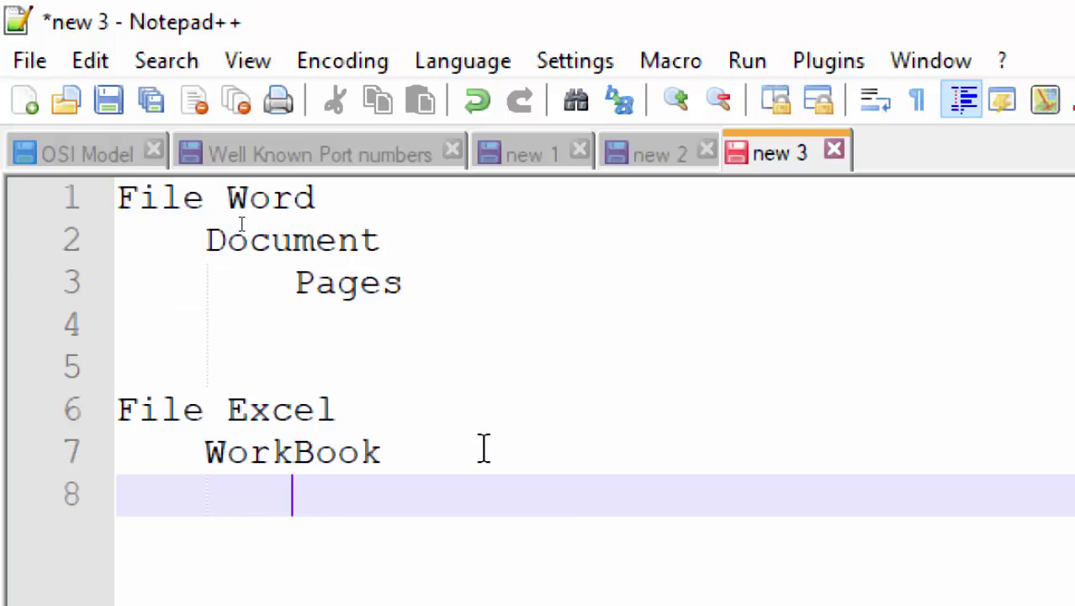
type("Pages")
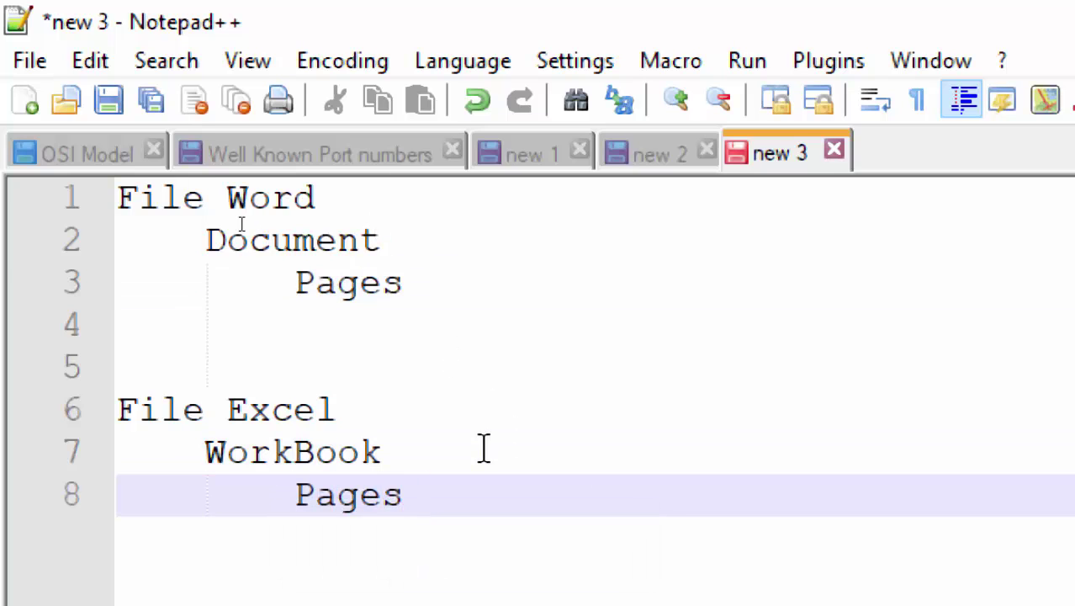
key("BackSpace")
key("BackSpace")
key("BackSpace")
key("BackSpace")
key("BackSpace")
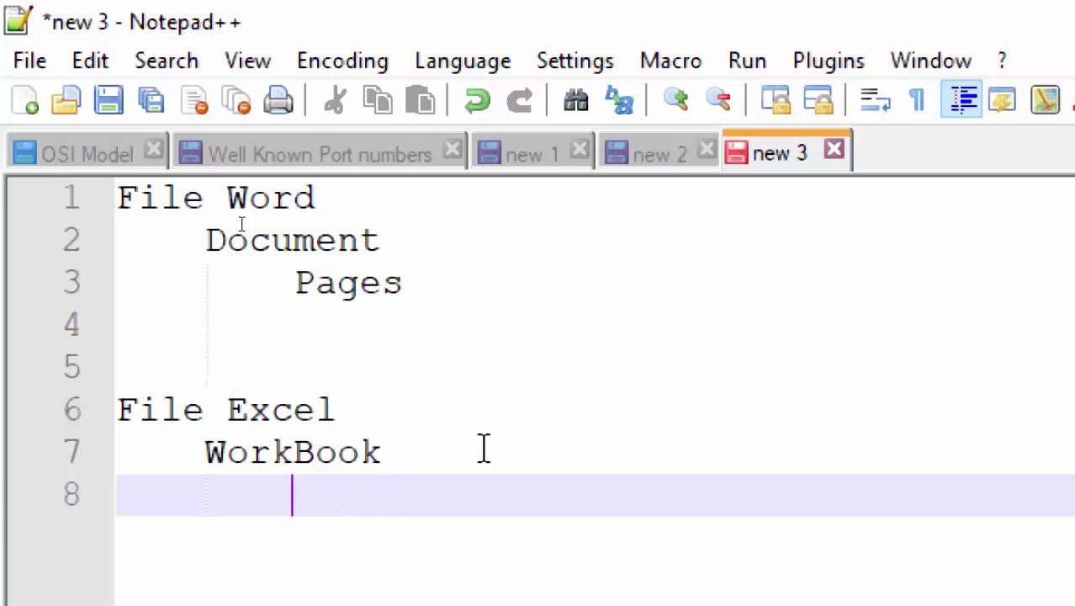
Add the entry Sheets indented one level below WorkBook, followed by an empty line at the same indent
type("Sheets")
key("Return")
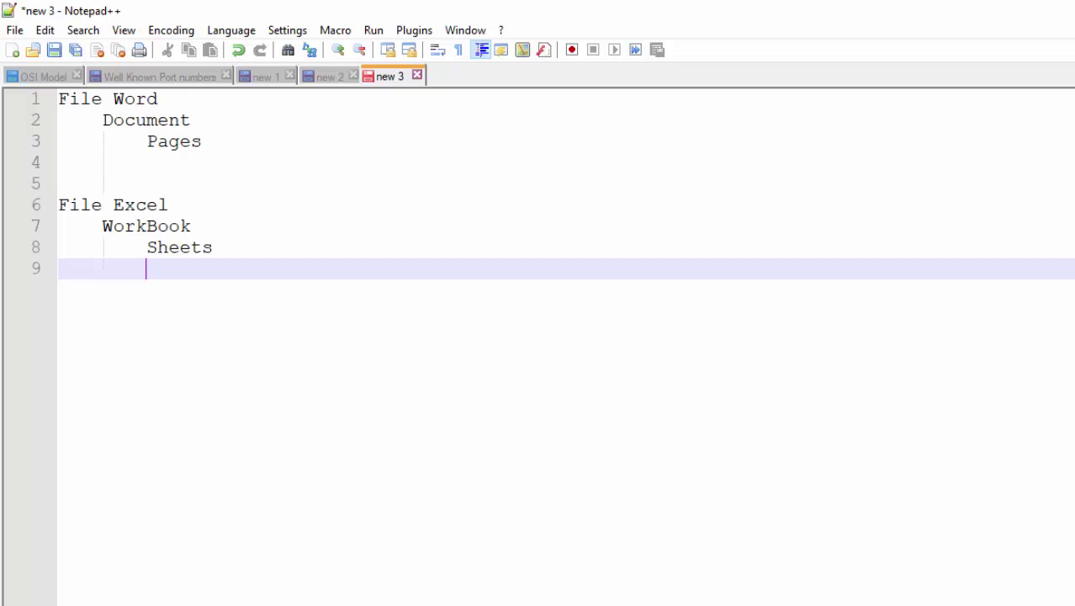
Launch Word with the Run command winword and create a blank document
key("super+r")
type("winword")
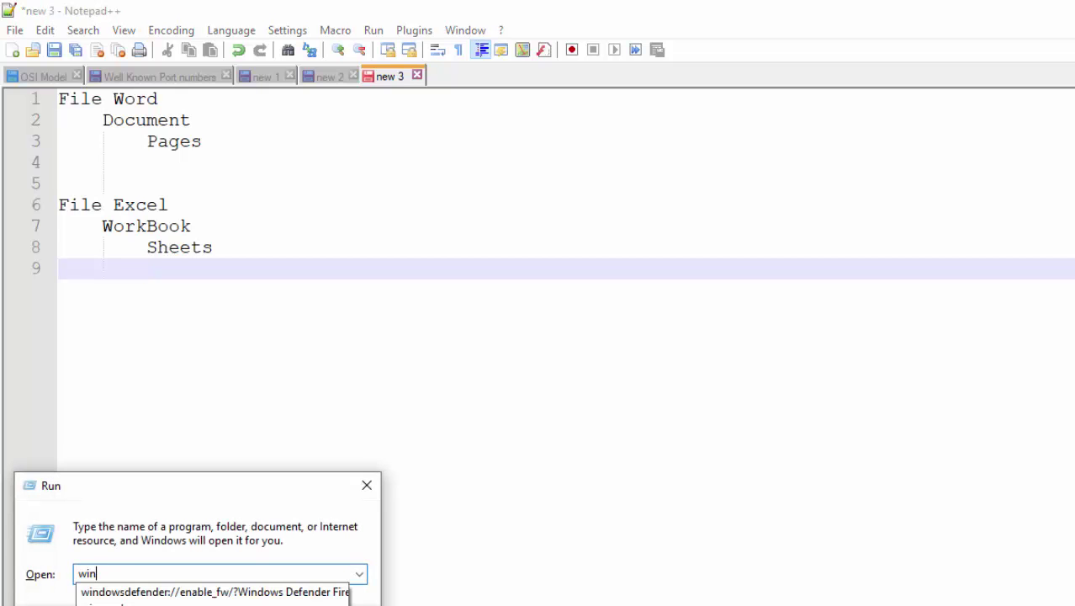
key("Return")
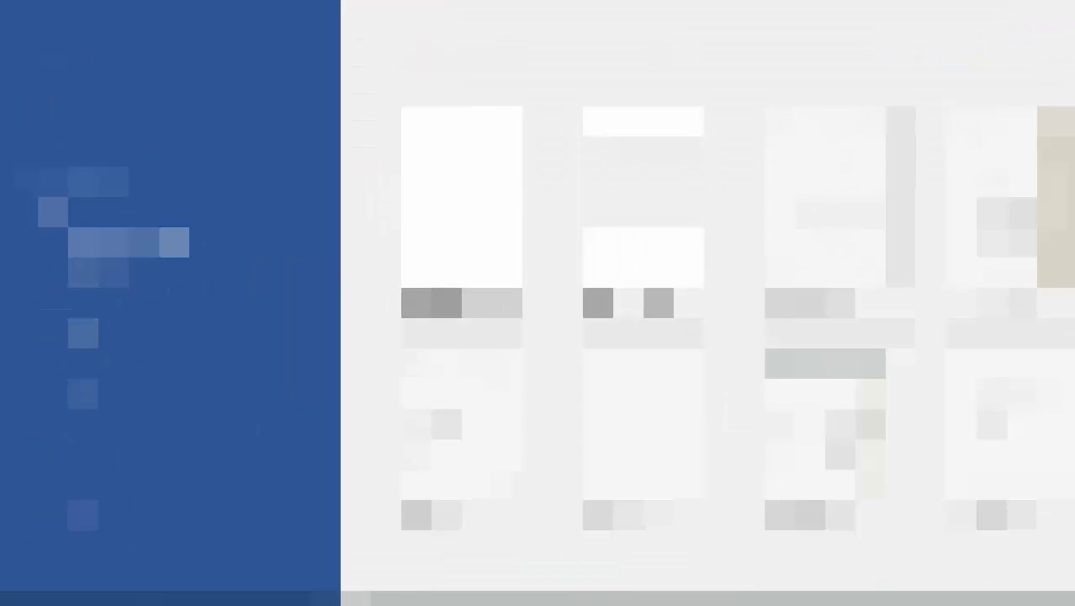
left_click(492, 209)
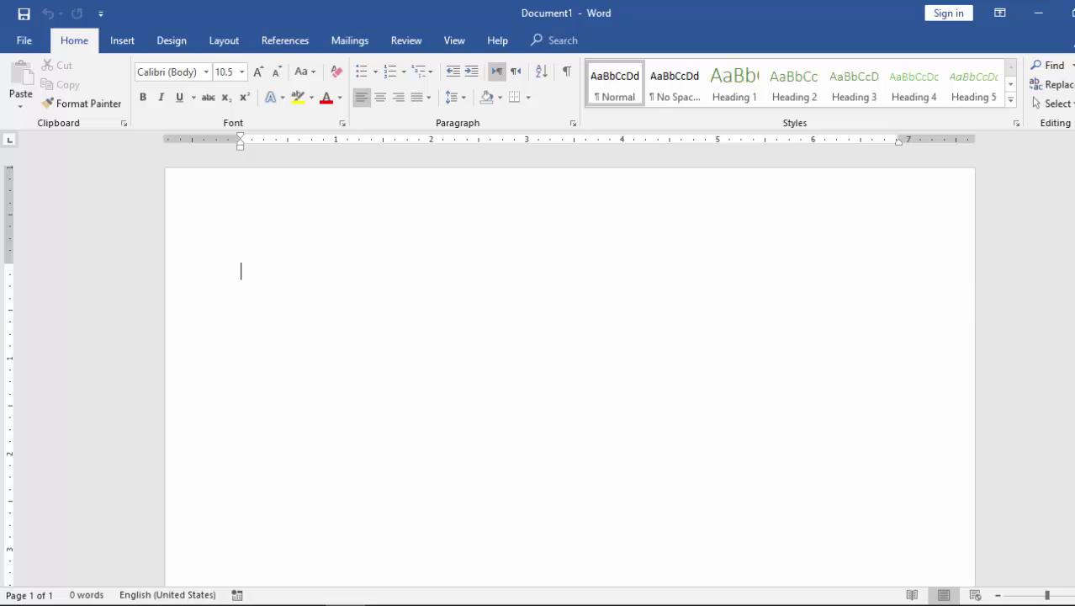
Insert successive page breaks in the blank document until it has five pages
key("ctrl+Return")
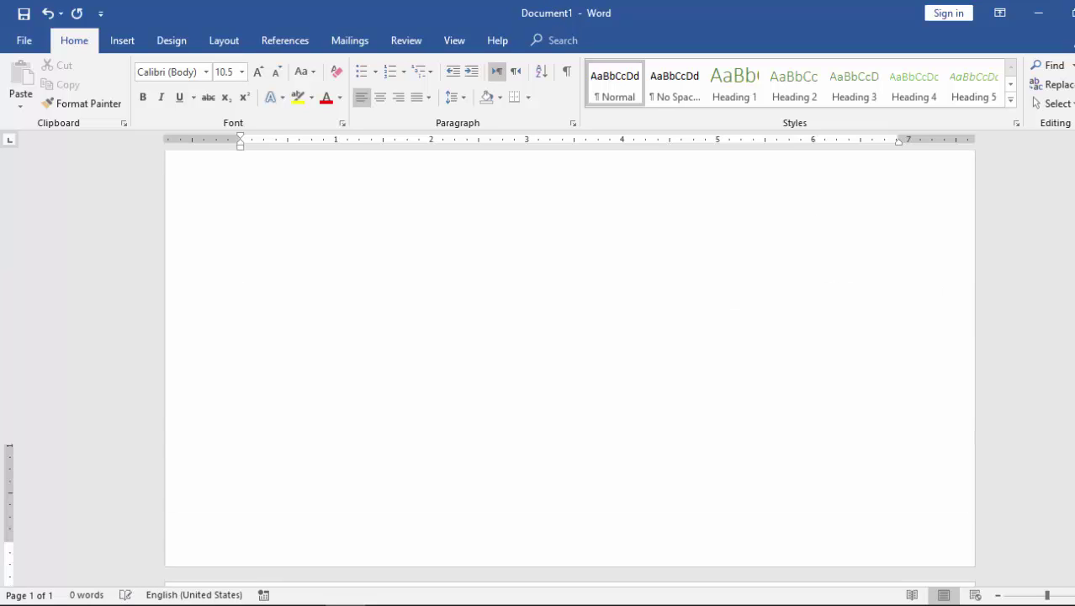
key("ctrl+Return")
key("ctrl+Return")
key("ctrl+Return")
key("ctrl+Return")
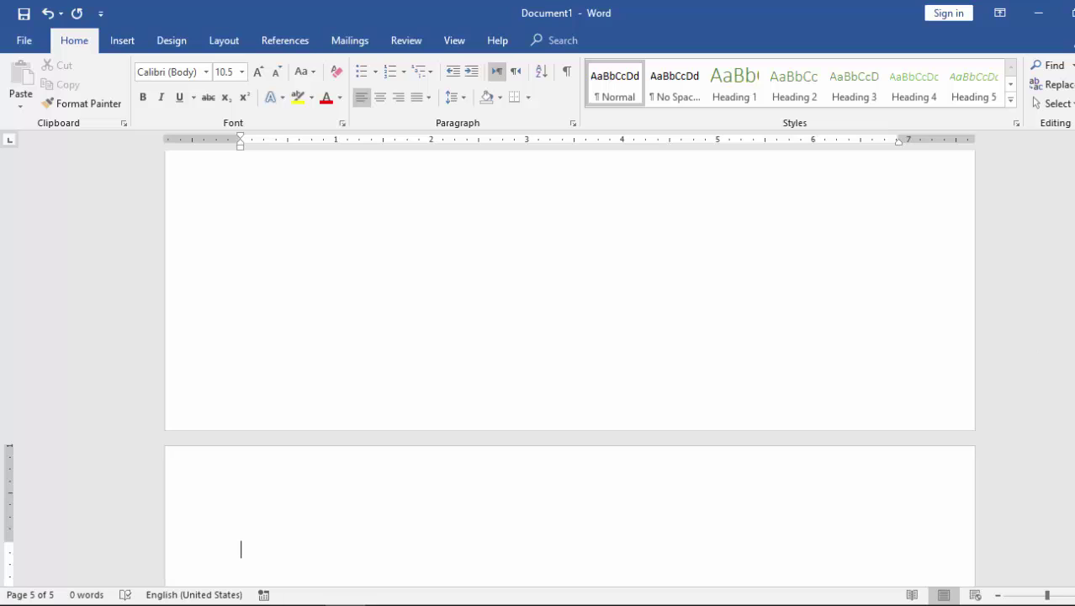
scroll(570, 367, "down", 5)
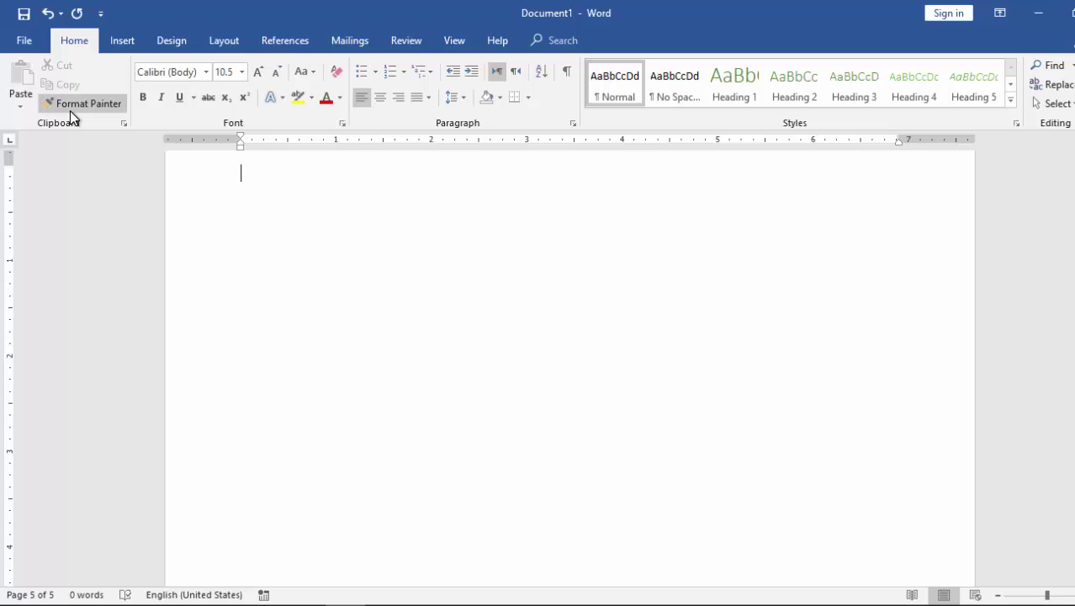
Save the Word document to the Desktop as File1
key("ctrl+s")
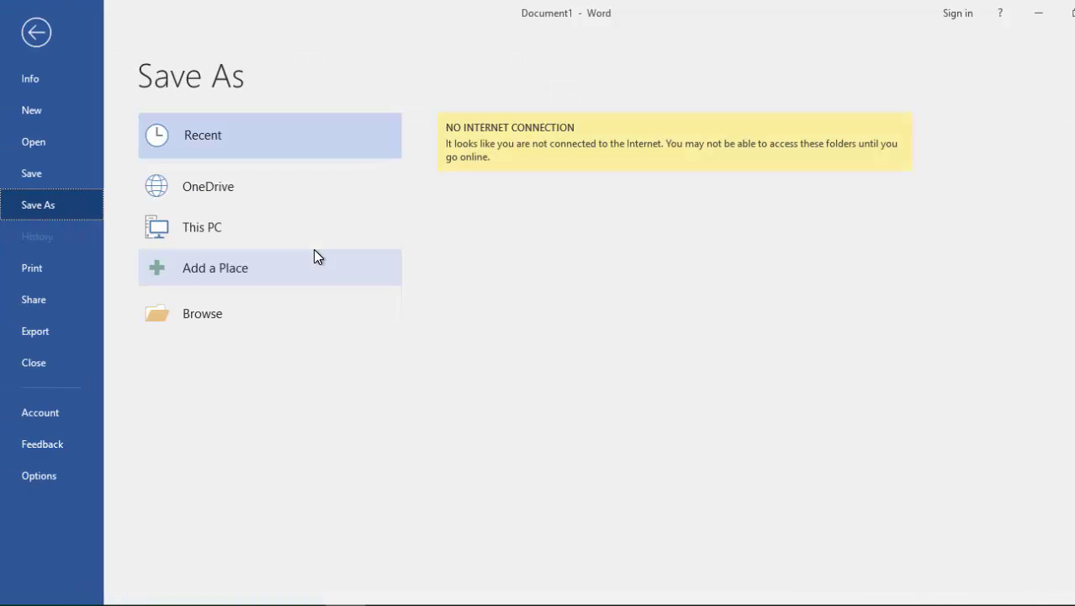
left_click(262, 314)
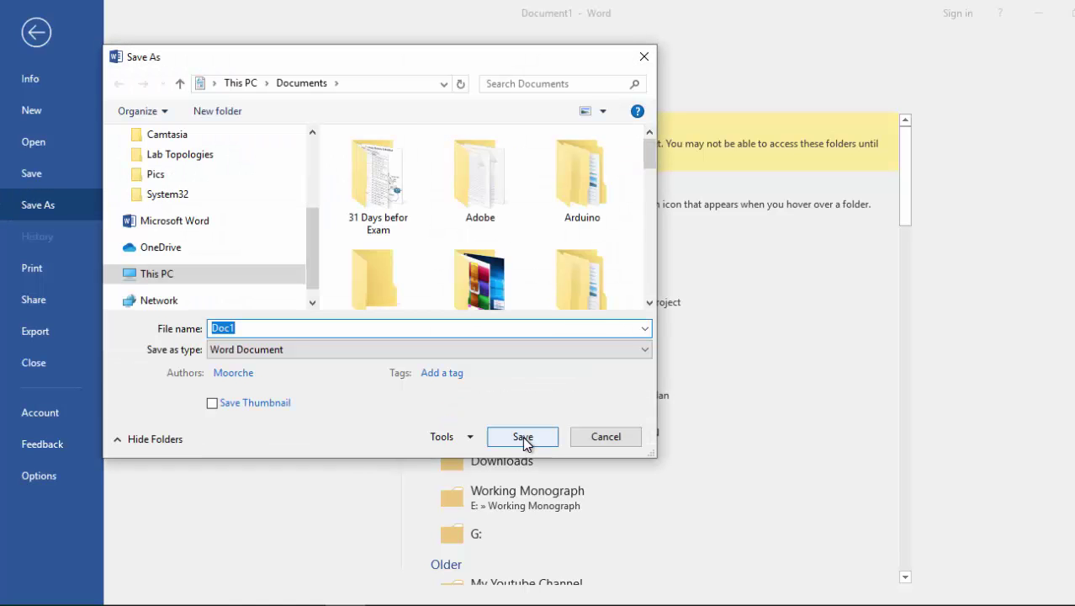
left_click_drag(317, 248, 318, 258)
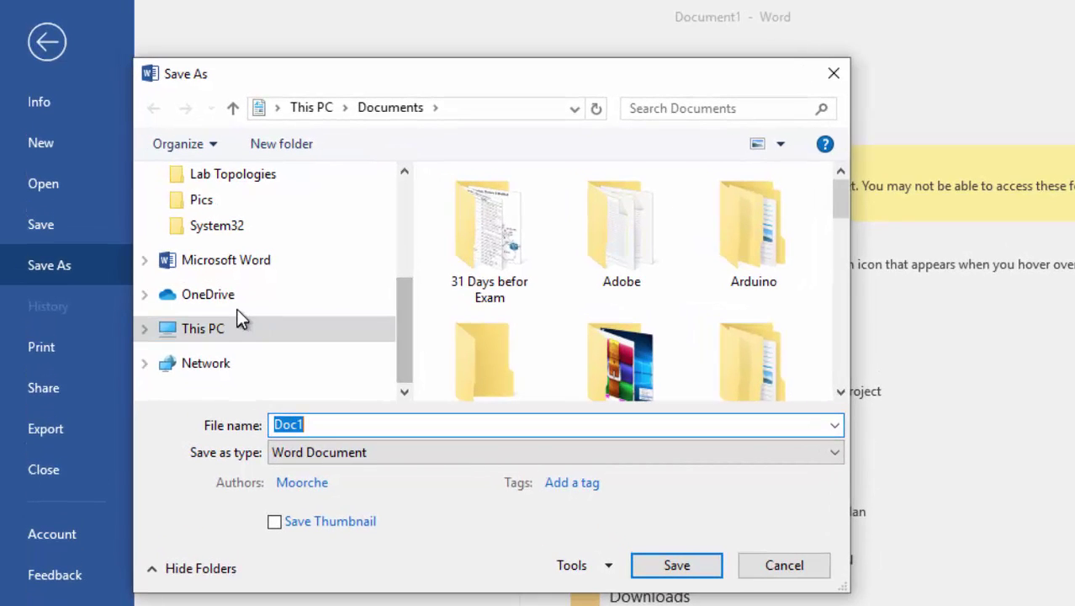
left_click_drag(408, 319, 408, 213)
left_click(271, 217)
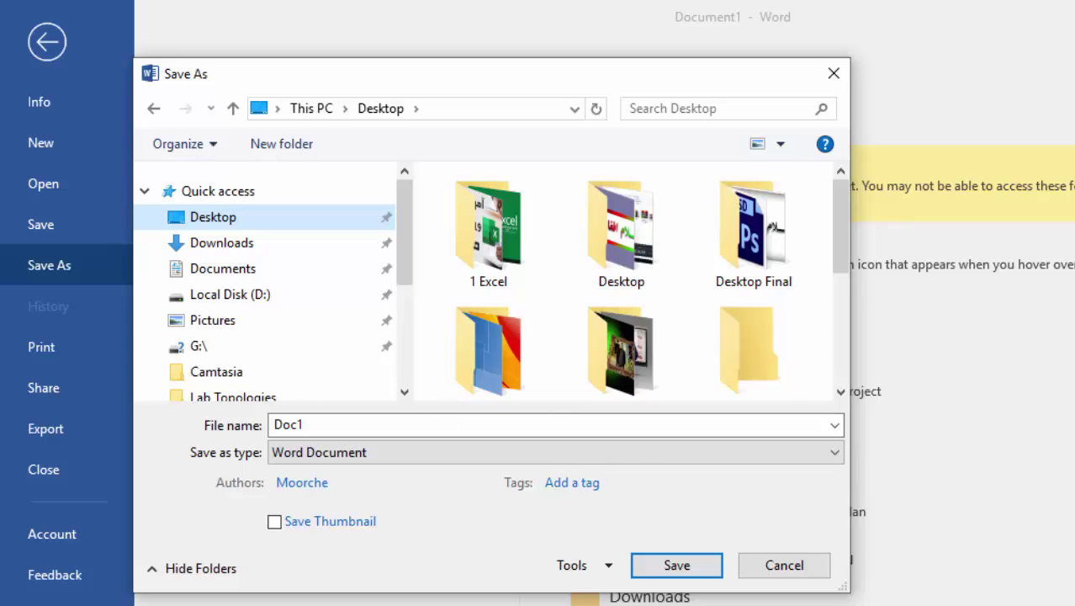
left_click(346, 424)
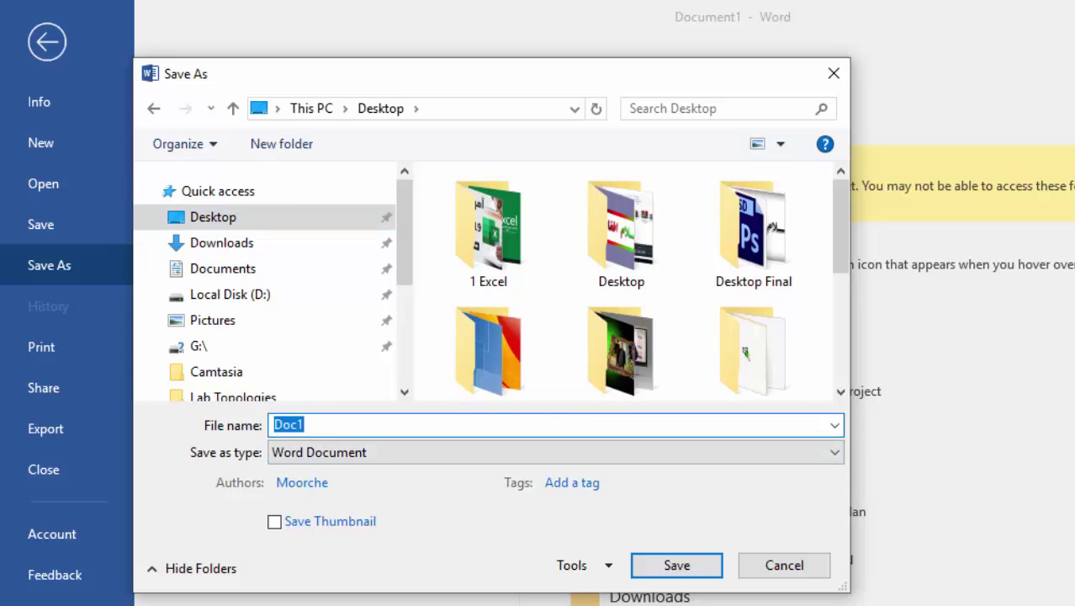
type("File1")
left_click(668, 568)
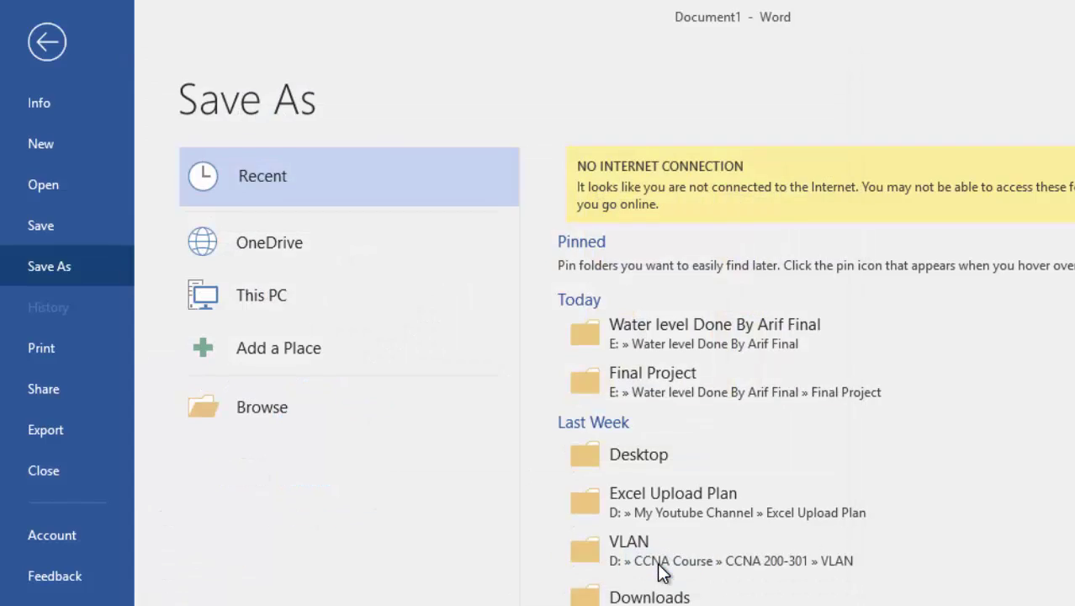
Switch to Excel and save the blank Book1 workbook to the Desktop as File 1
key("alt+Tab")
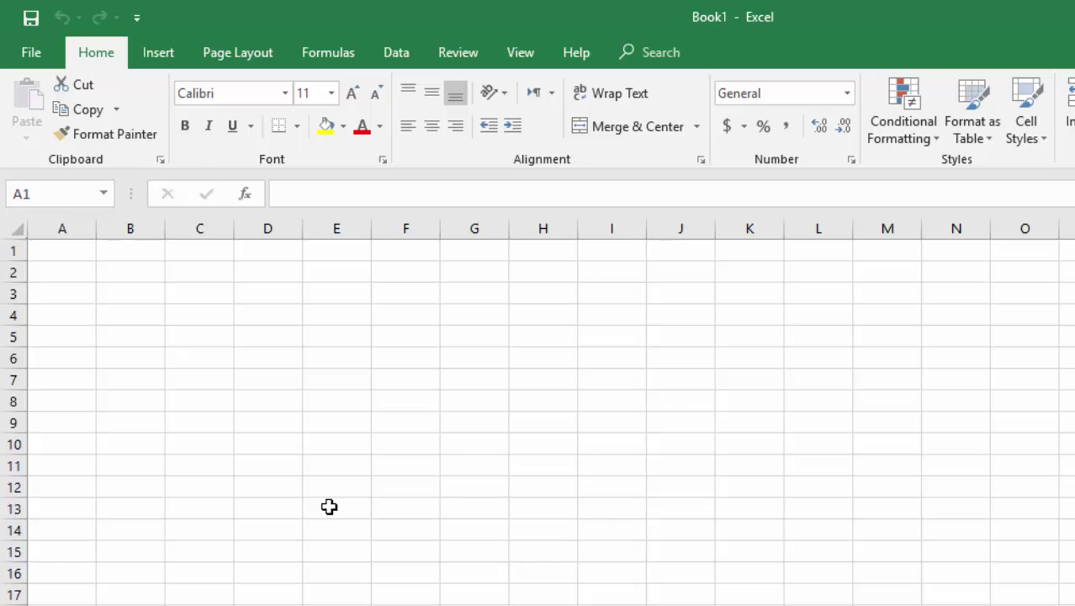
left_click(27, 50)
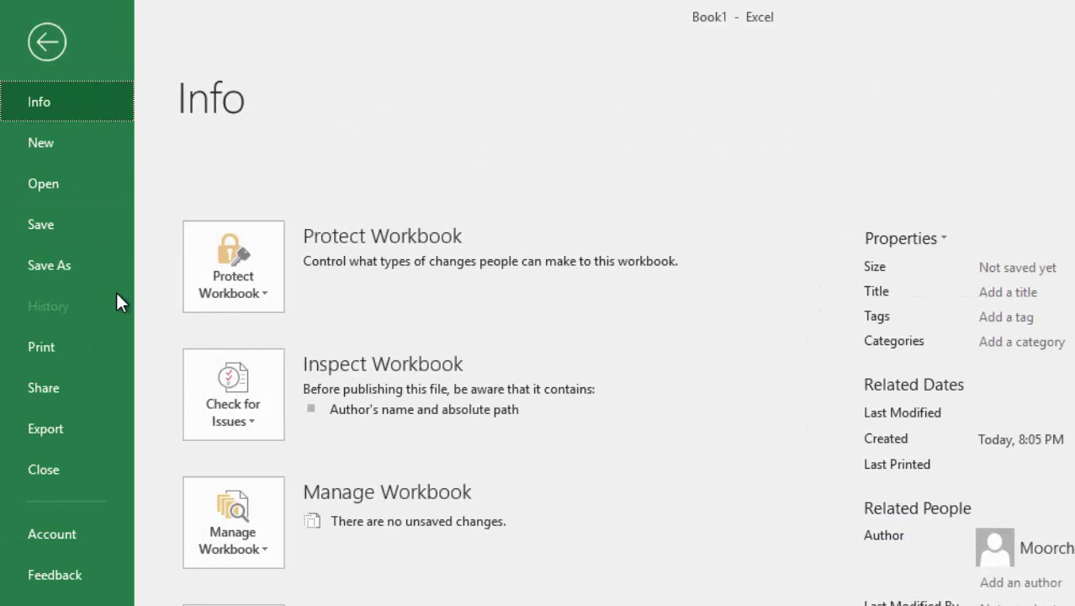
left_click(100, 271)
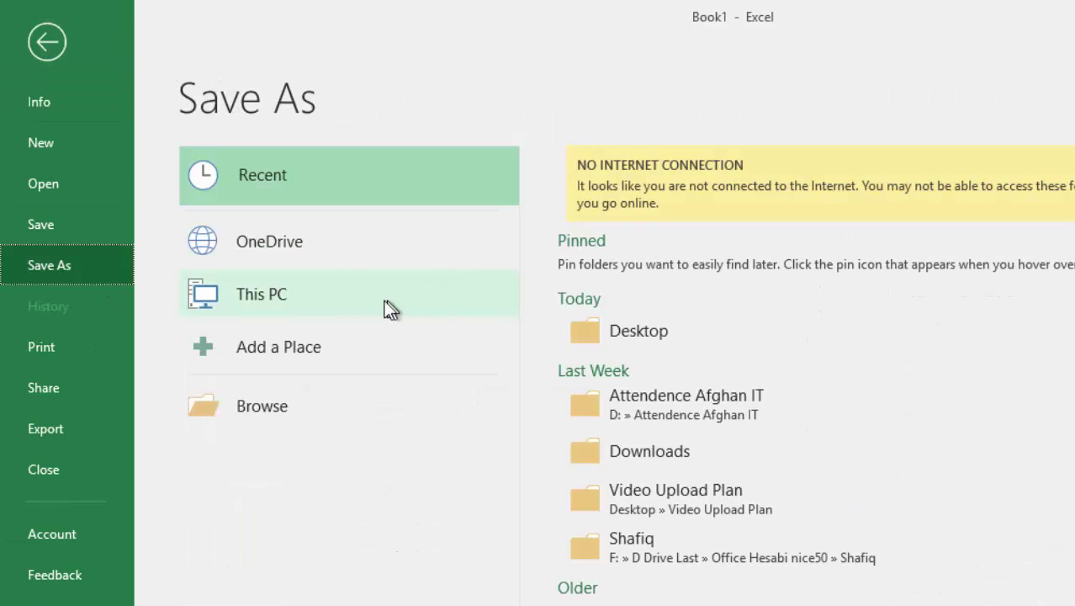
left_click(366, 407)
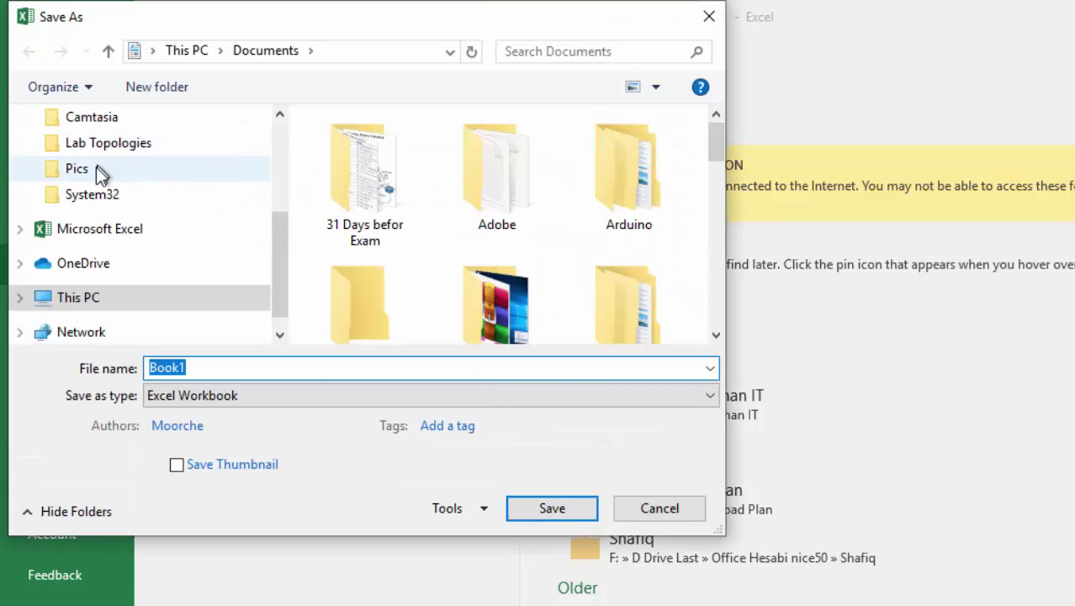
left_click_drag(279, 262, 269, 188)
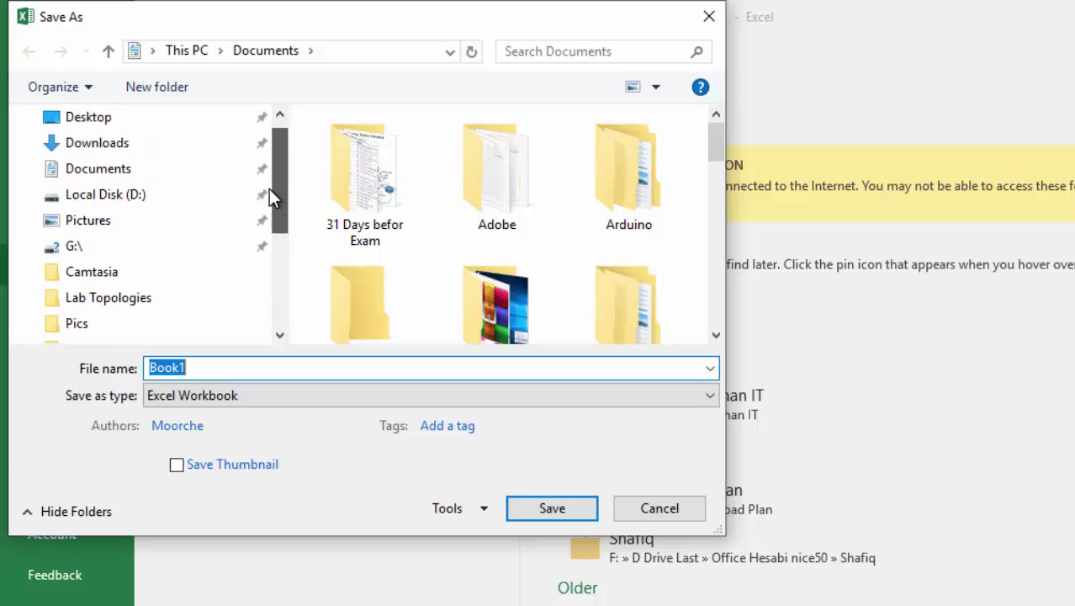
left_click(138, 120)
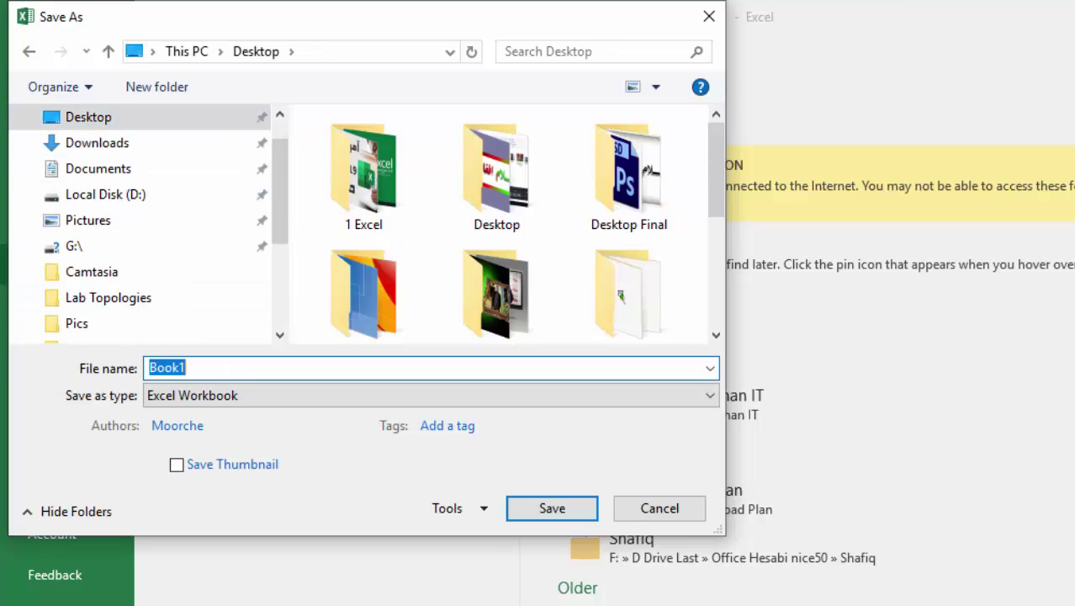
type("File 1")
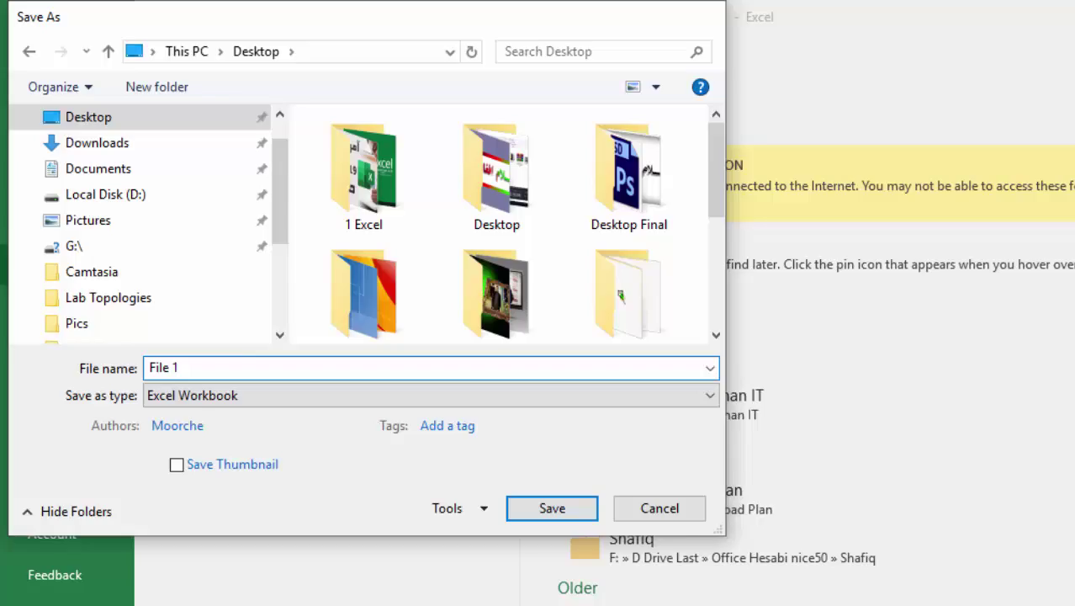
key("Return")
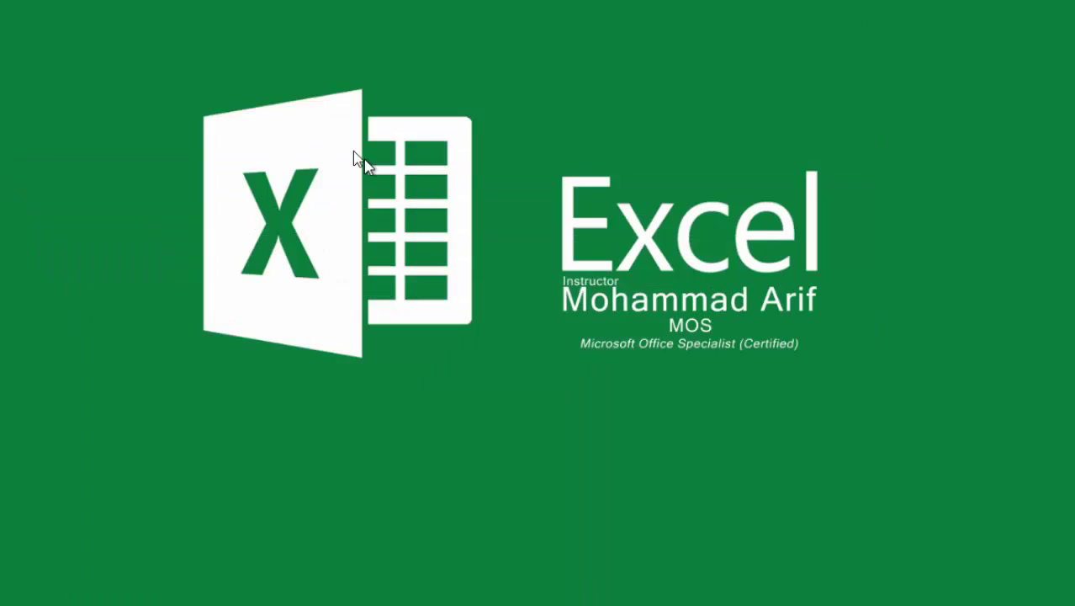
Turn on the display of desktop icons
right_click(303, 108)
mouse_move(421, 118)
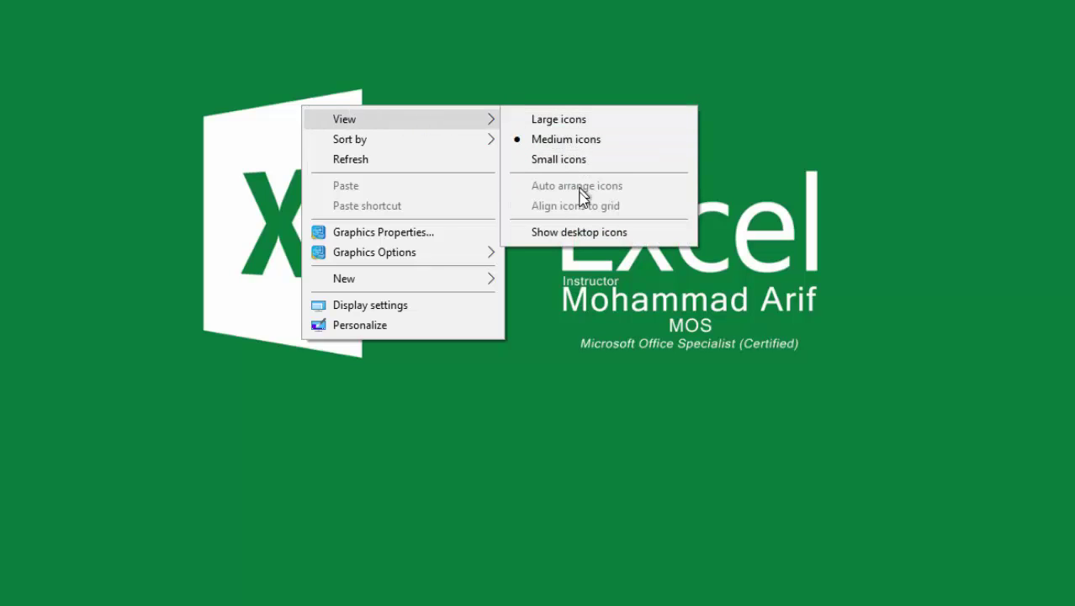
left_click(589, 232)
right_click(348, 101)
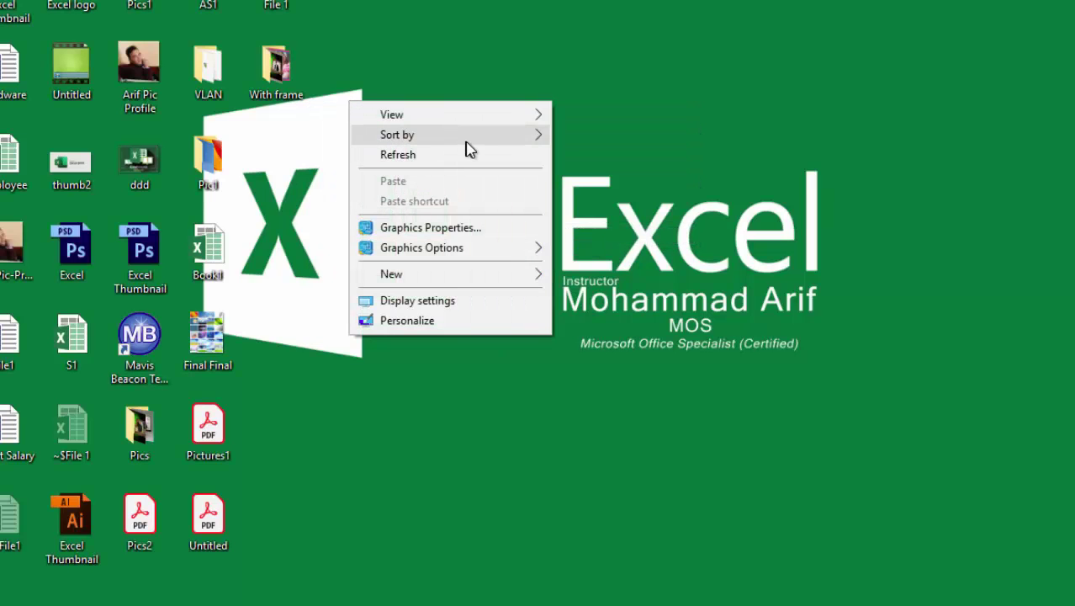
left_click(454, 61)
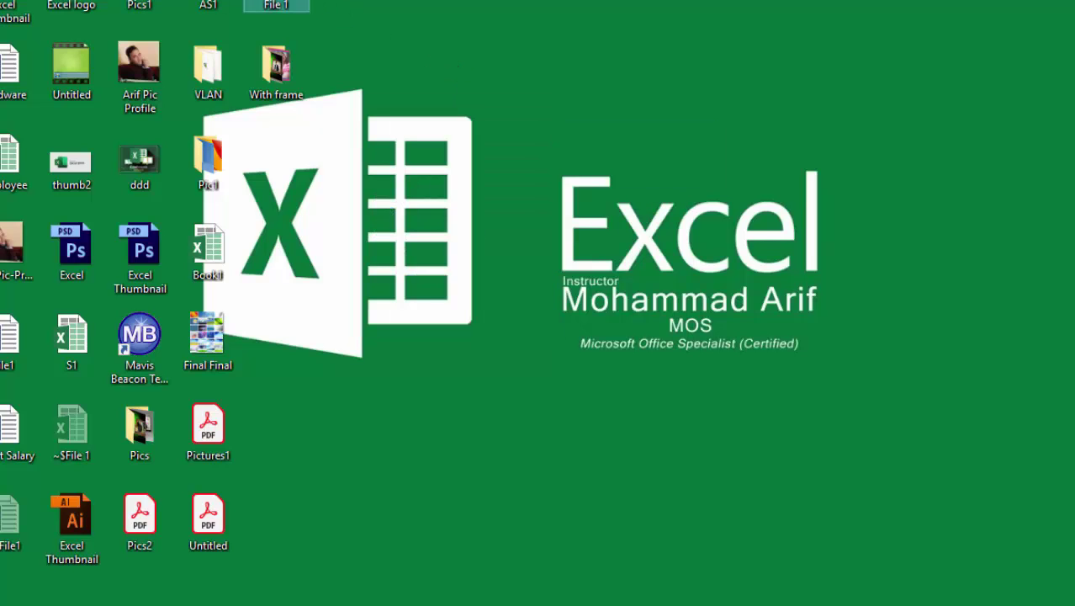
Place the File 1 workbook and File1 document icons side by side on the empty desktop area, and point a red arrow at each
left_click_drag(276, 3, 718, 25)
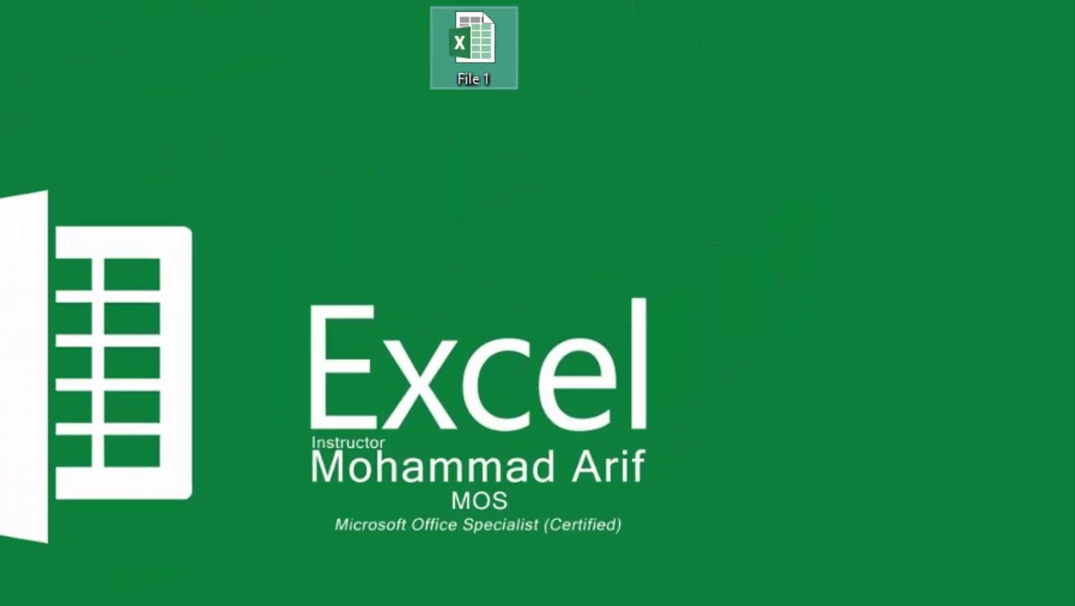
left_click_drag(80, 396, 610, 81)
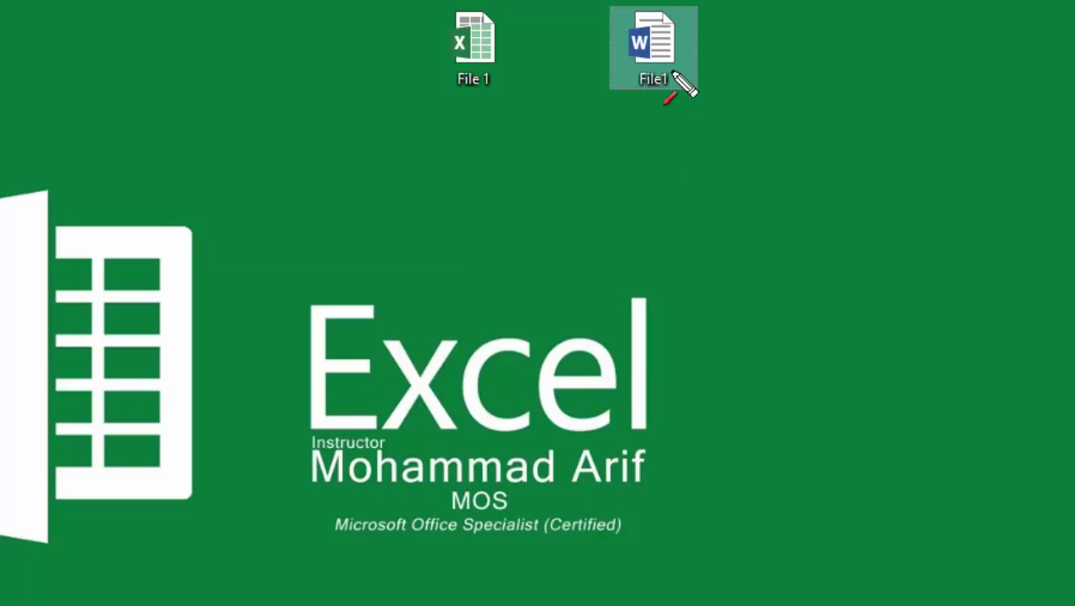
left_click_drag(706, 161, 683, 98)
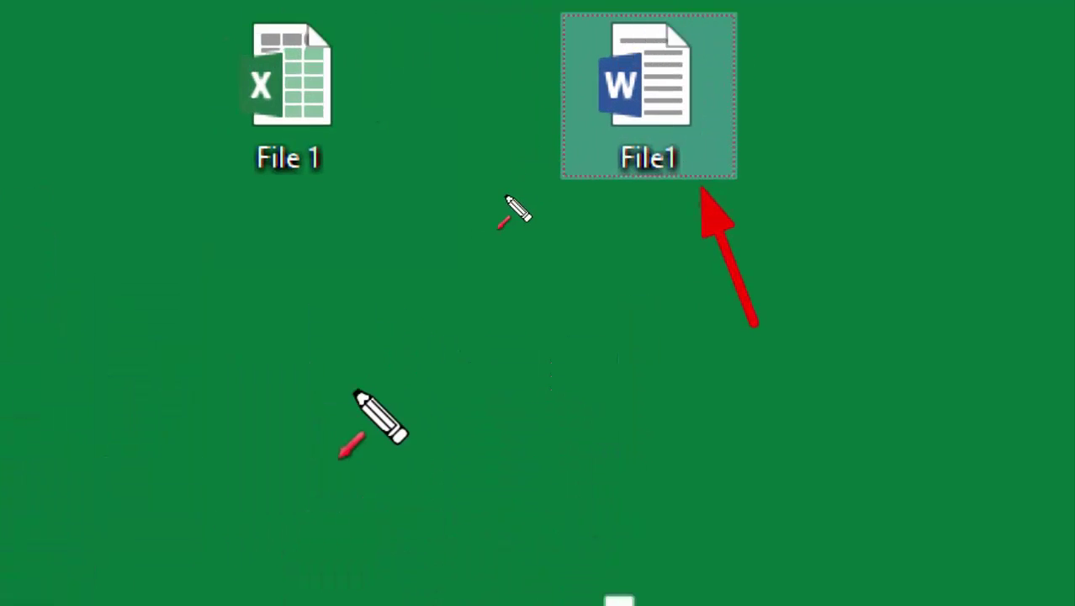
left_click_drag(306, 356, 241, 178)
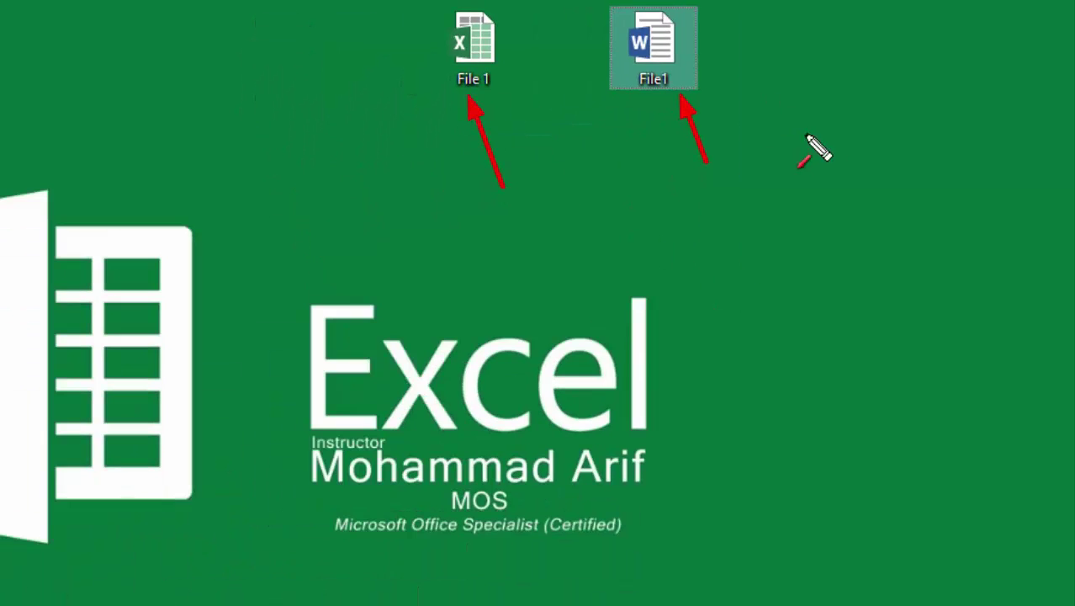
key("Escape")
Open the File1 document from the desktop, look through its blank pages, and minimise it
double_click(655, 43)
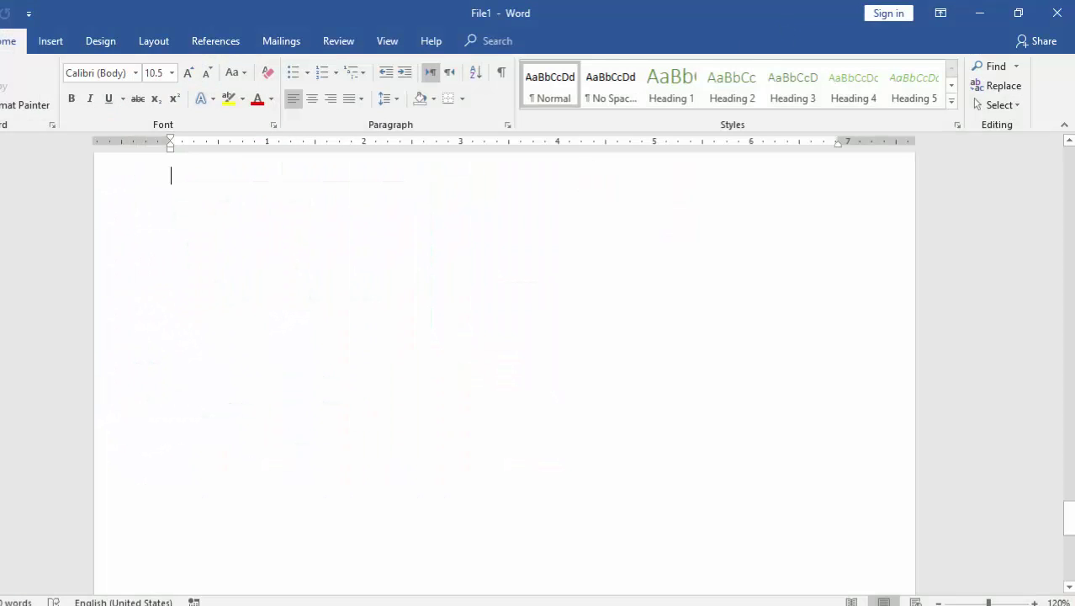
left_click_drag(1069, 517, 1068, 551)
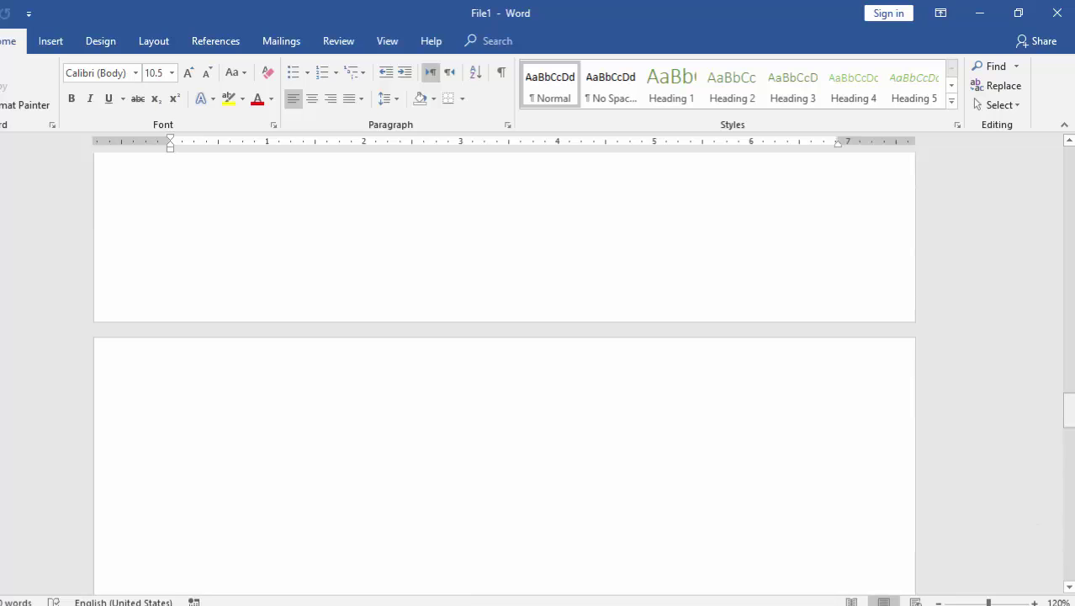
left_click(989, 10)
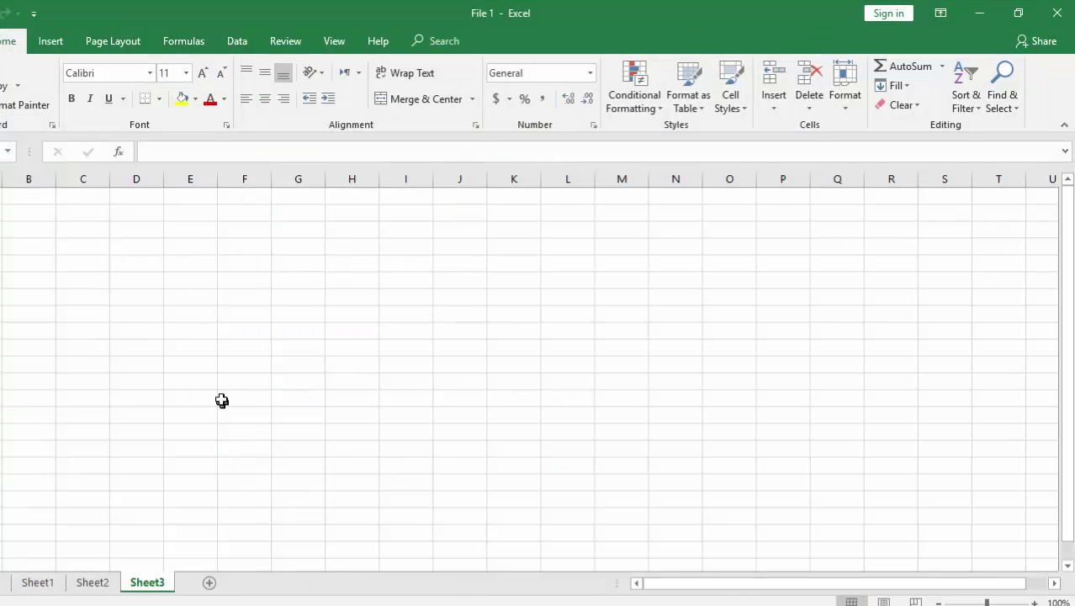
Look around the cells of Sheet3 in the File 1 workbook, and view Sheet1, Sheet2 and Sheet3 in turn
left_click(189, 380)
left_click(66, 348)
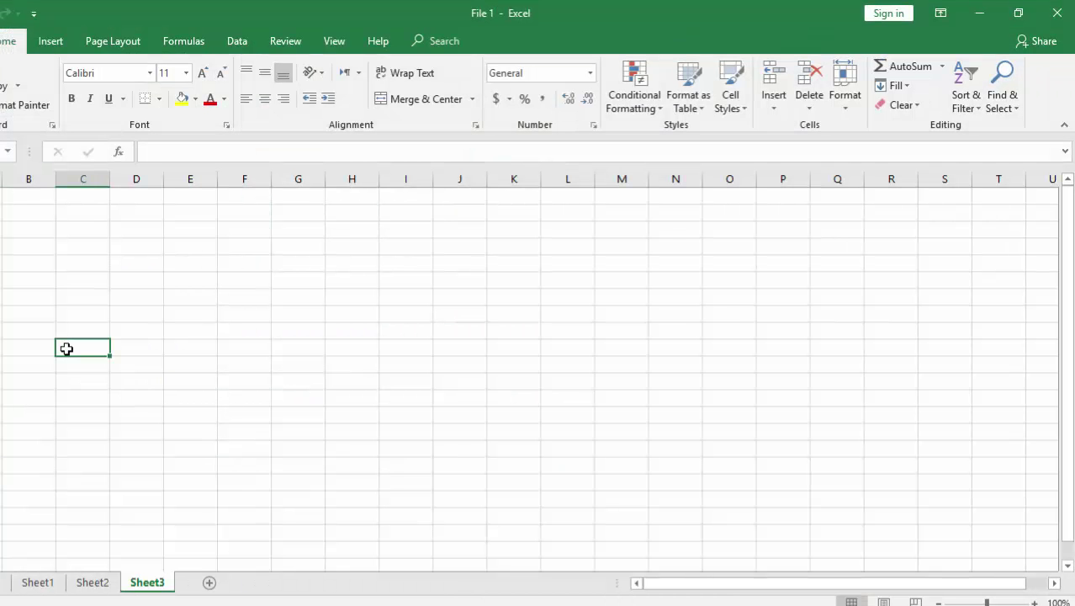
key("ctrl+Up")
key("Left")
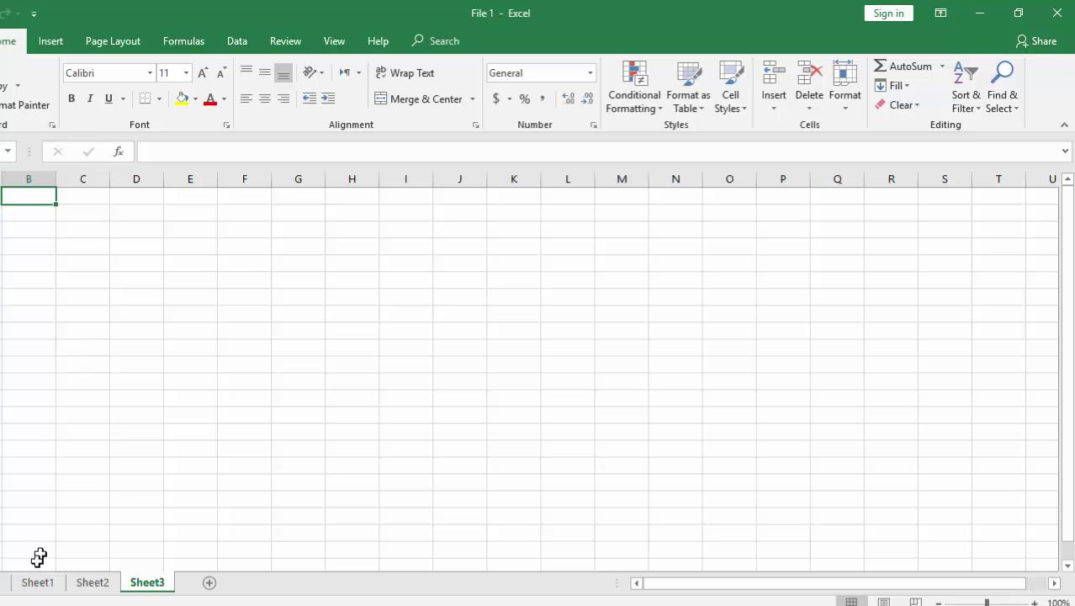
left_click(35, 583)
left_click(84, 583)
left_click(156, 583)
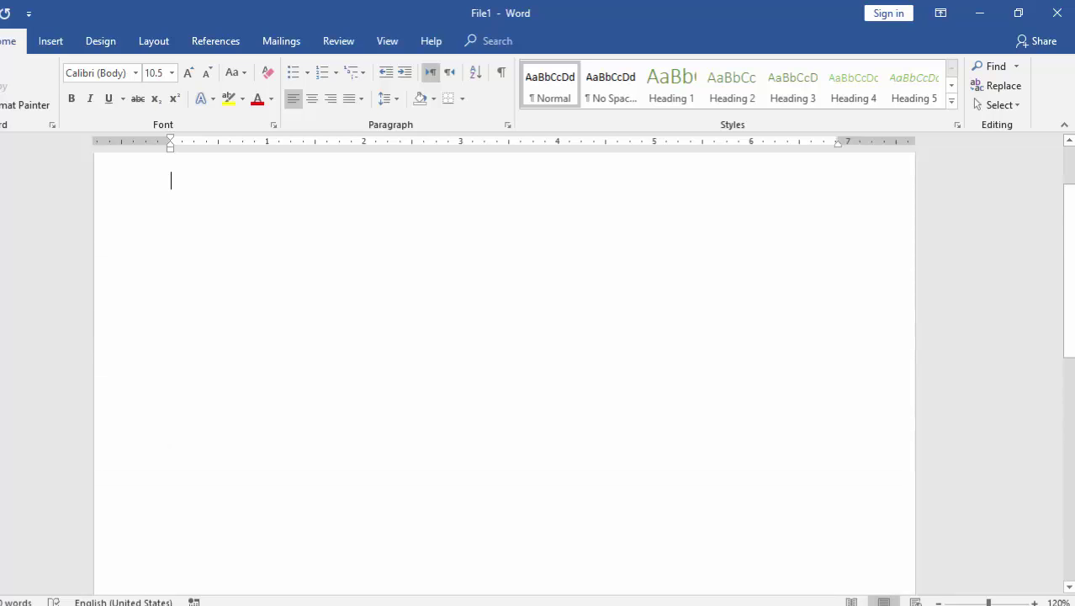
Insert two page breaks at the cursor in the File1 document to add more blank pages
key("ctrl+Return")
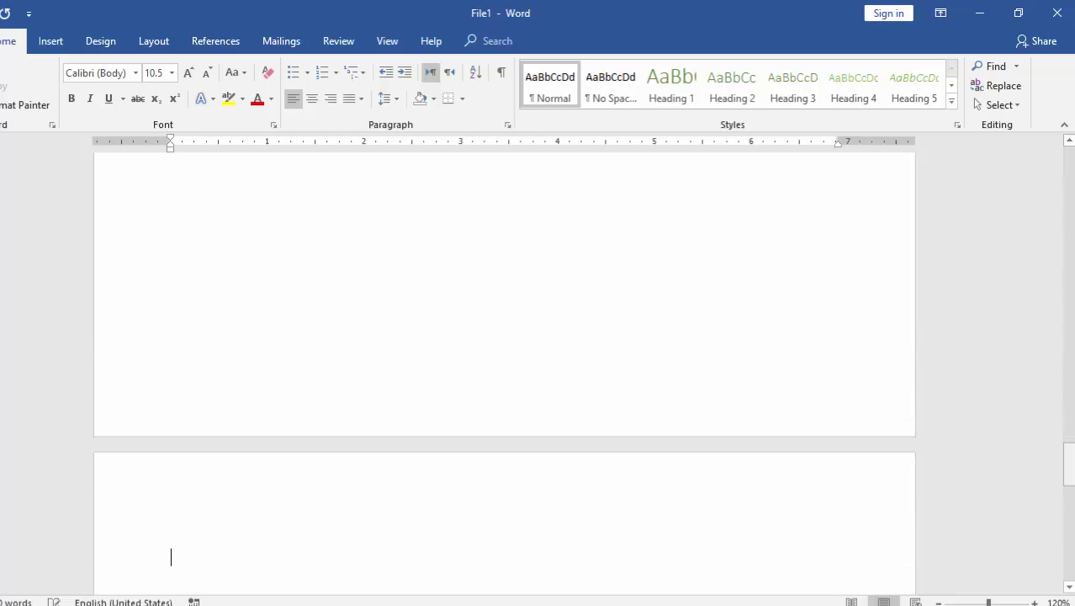
key("ctrl+Return")
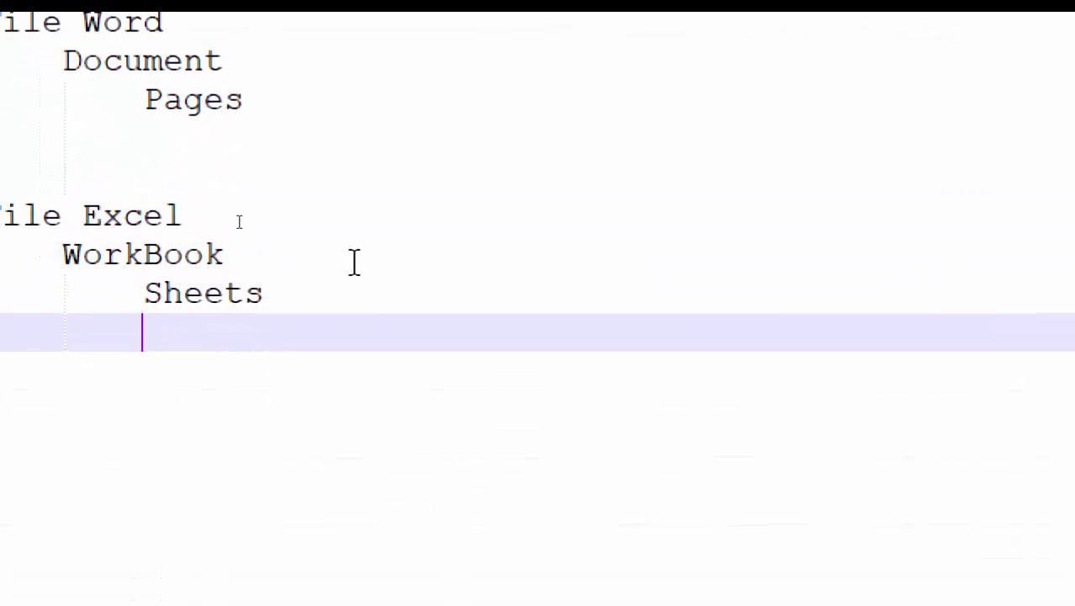
Switch to the notes and add "(SpreadSheet)" after "Sheets" in the File Excel outline
key("Up")
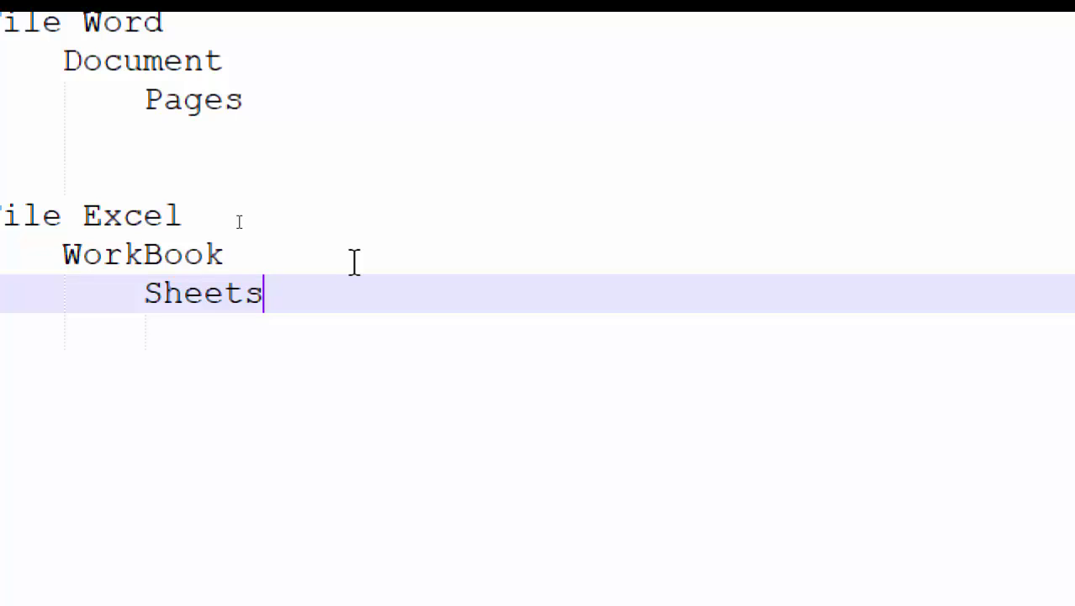
type("(Spread")
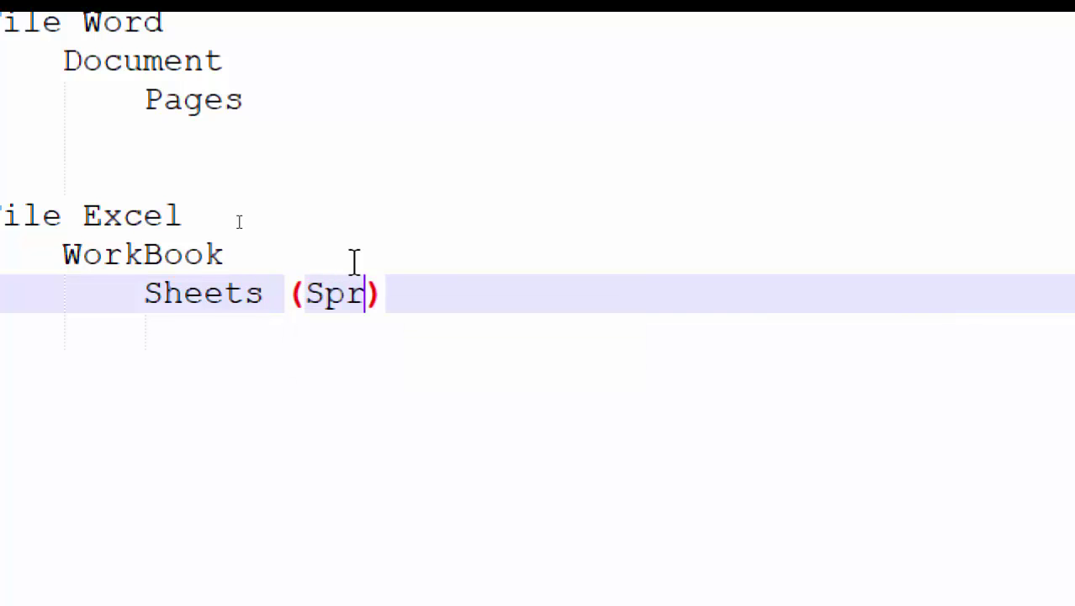
type("Sheet")
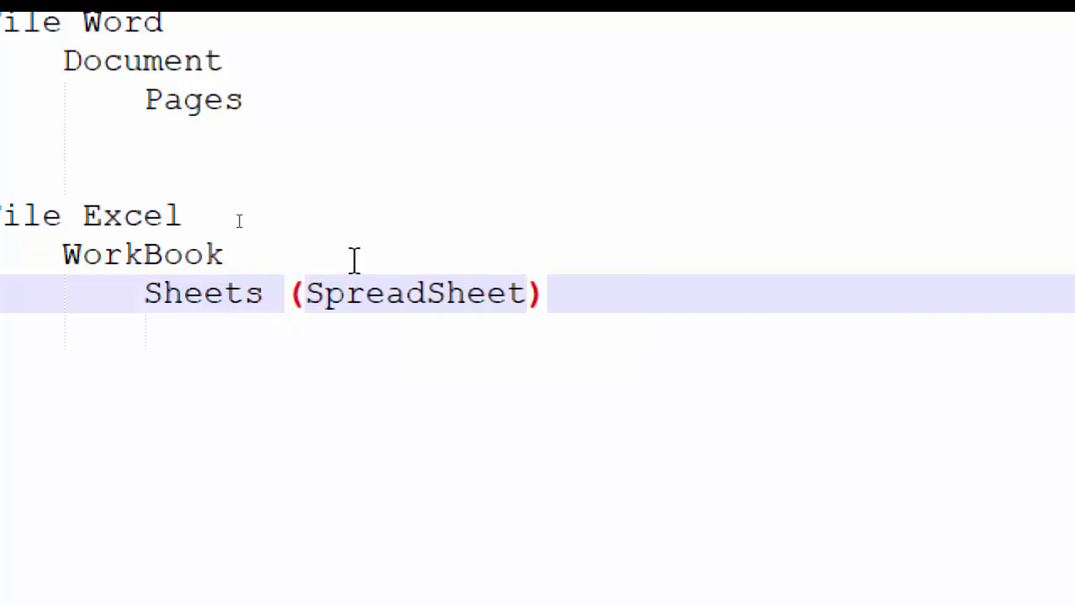
left_click(630, 295)
Add "Pages" as an indented item under "Sheets (SpreadSheet)" in the notes
key("Return")
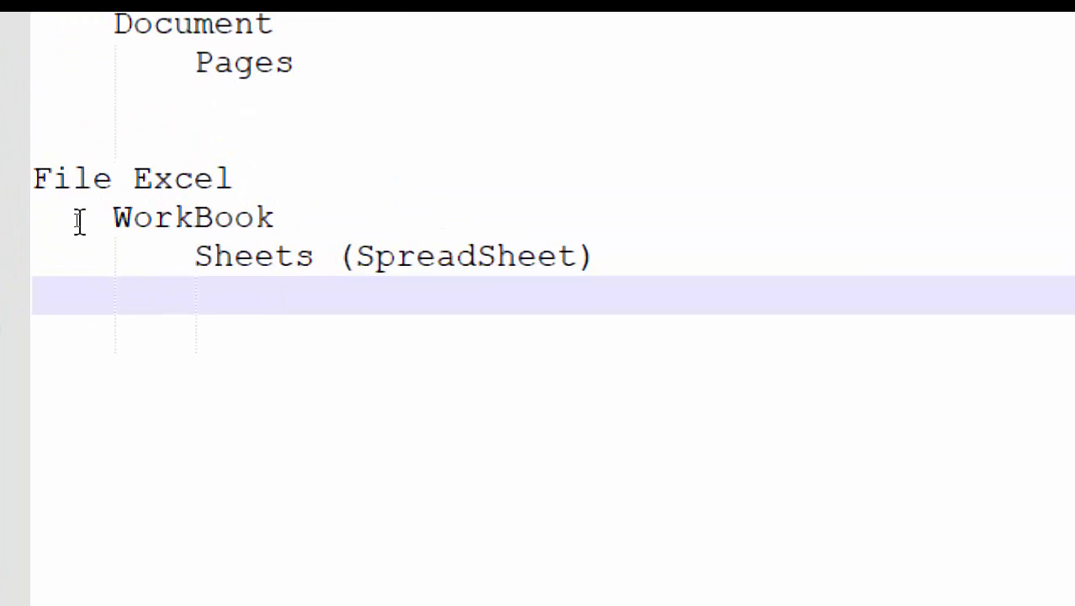
key("Tab")
type("Pages")
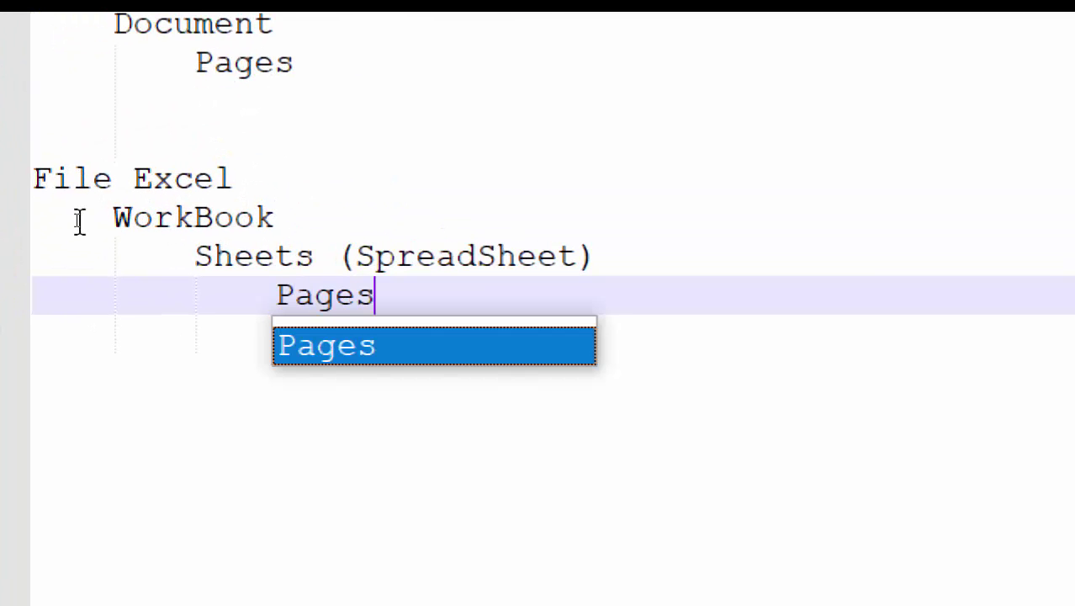
key("Return")
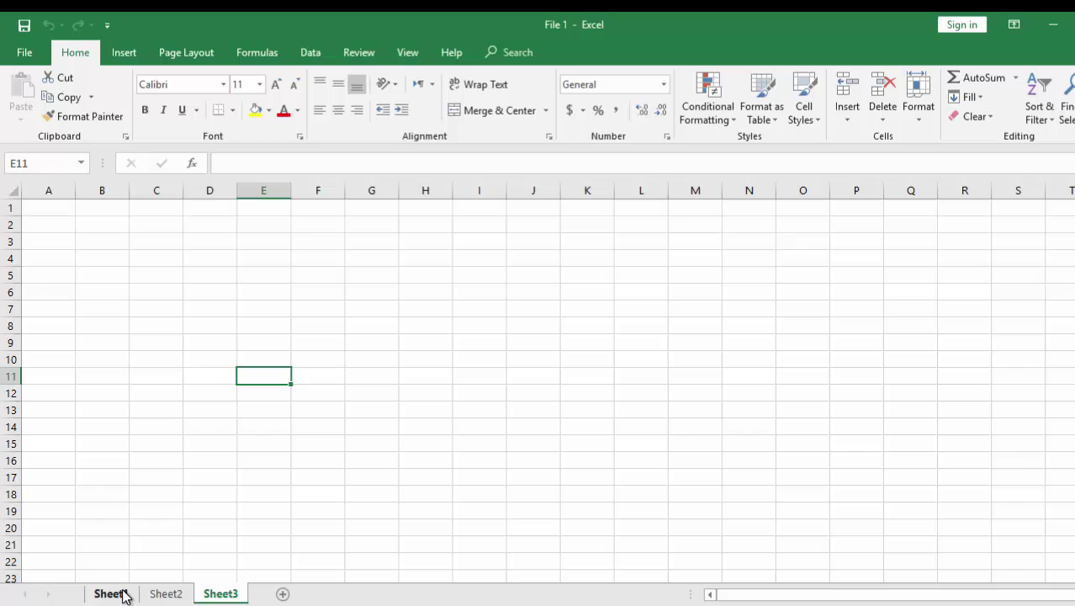
On Sheet1 of the File 1 workbook, fill columns A to S from row 1 through several hundred rows with a first name
left_click(123, 594)
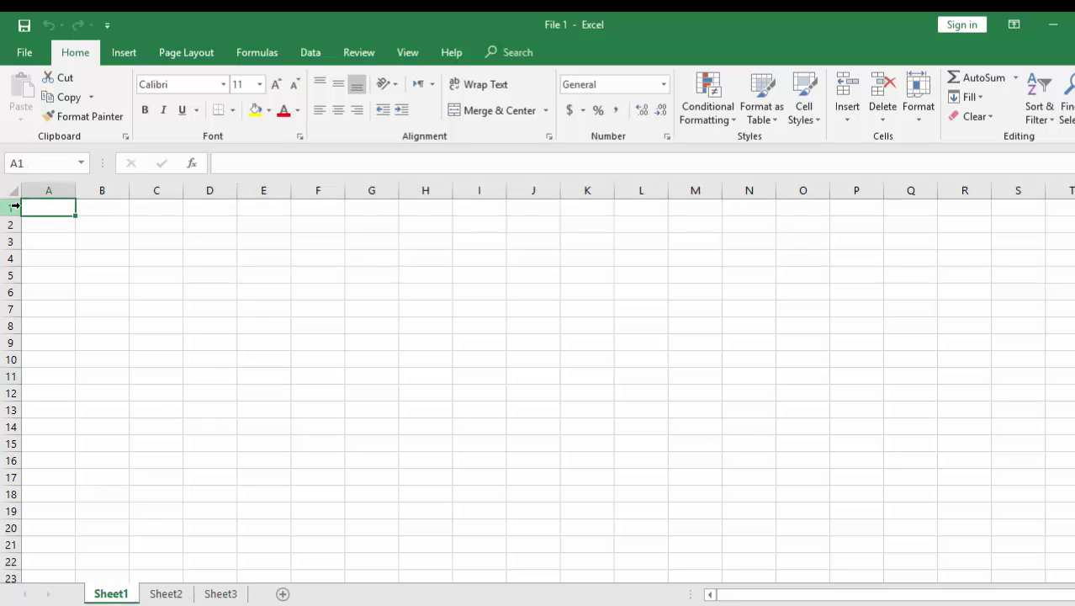
left_click_drag(39, 205, 1044, 558)
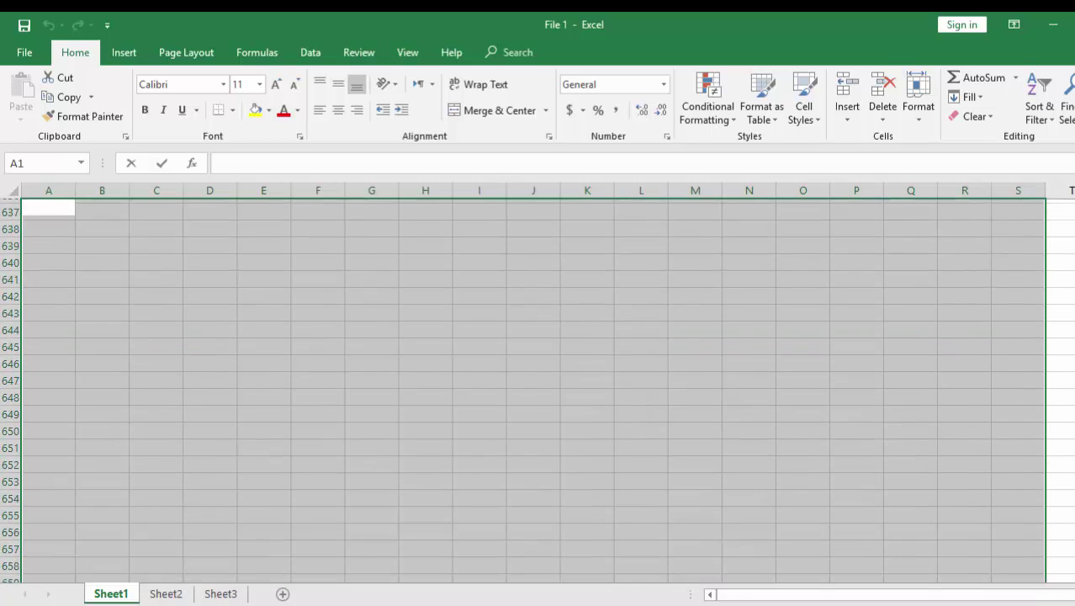
type("ABC")
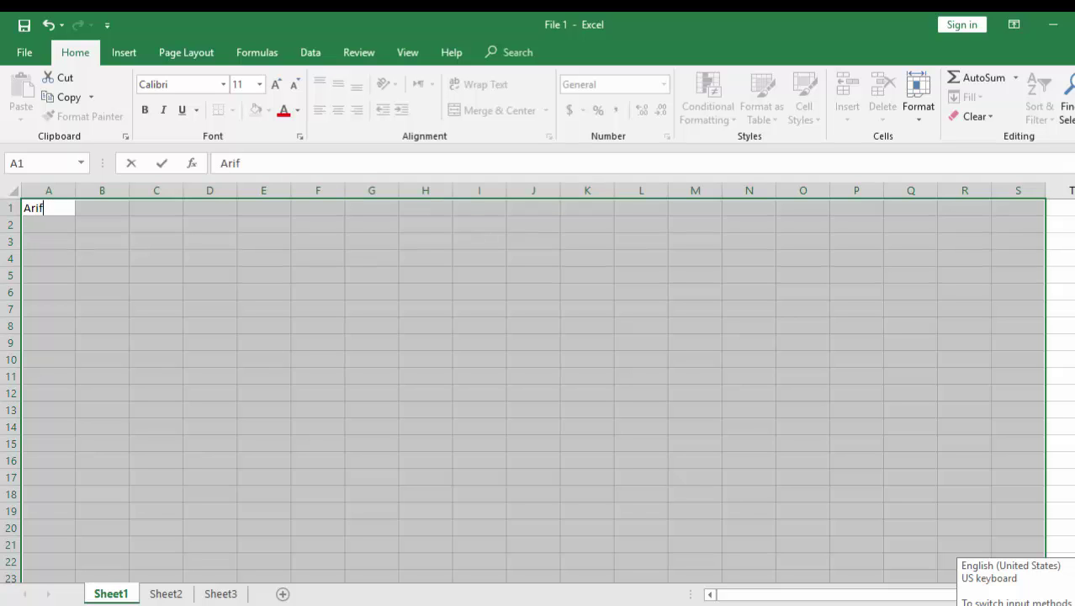
key("ctrl+Return")
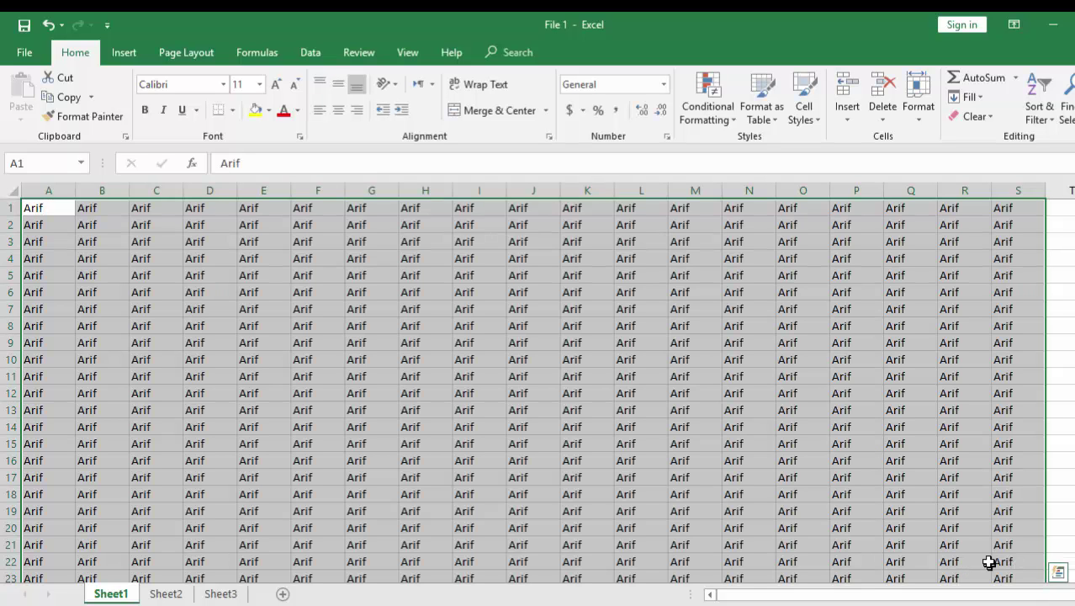
left_click(934, 495)
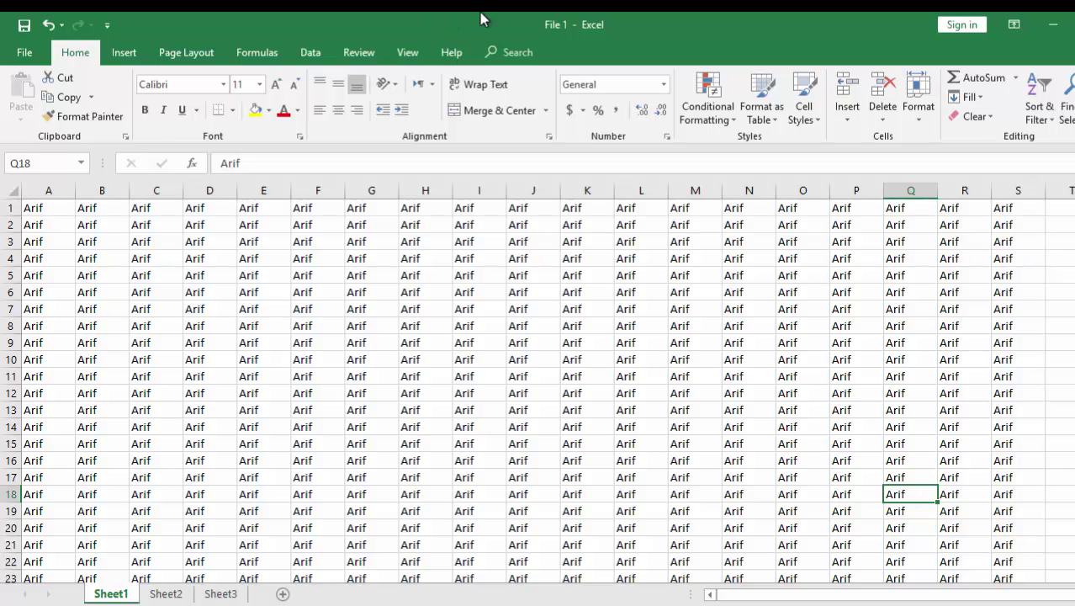
Display Sheet1 in Page Layout view and zoom out until multiple rows of pages are shown
left_click(407, 53)
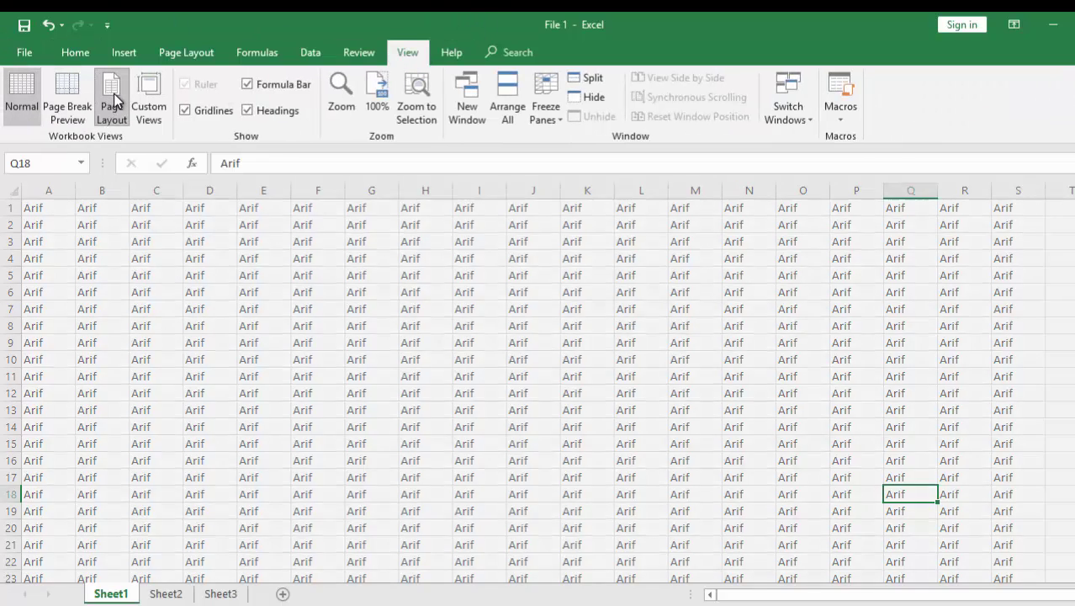
left_click(114, 95)
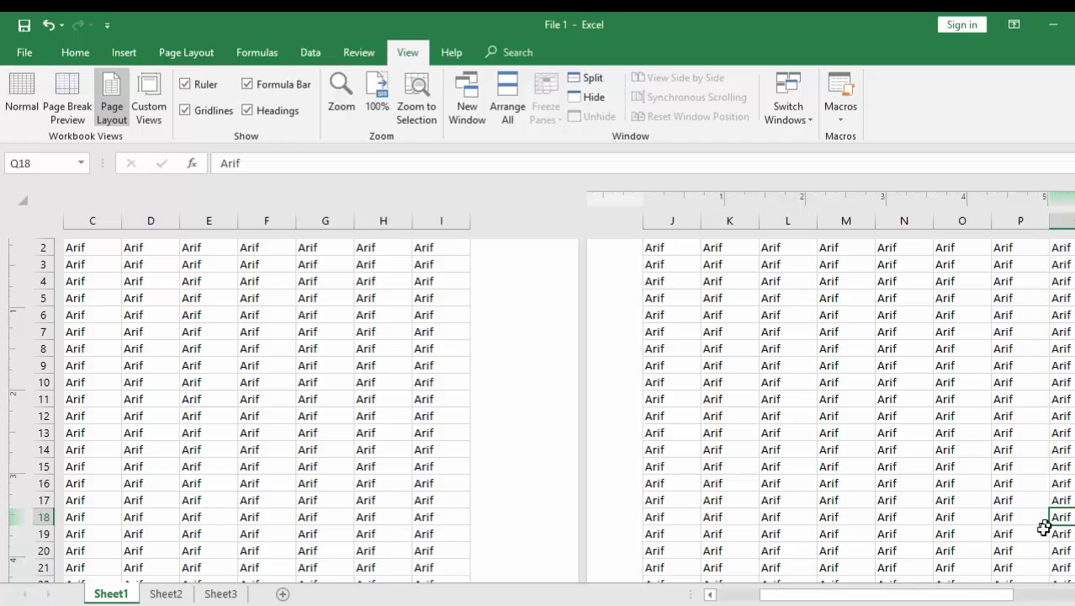
scroll(538, 387, "down", 3)
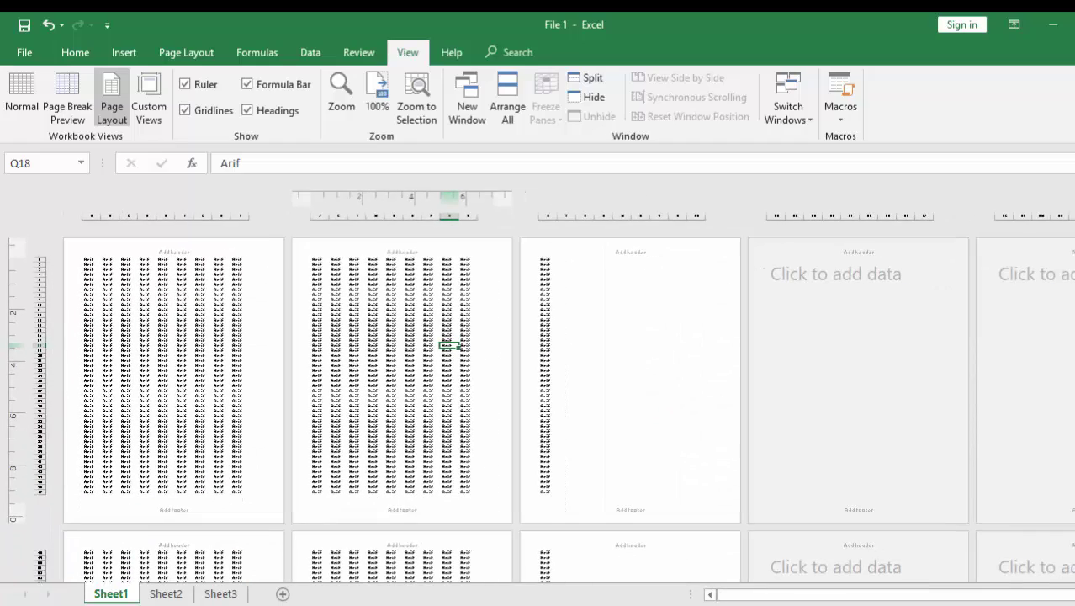
scroll(539, 387, "down", 1)
scroll(538, 387, "down", 2)
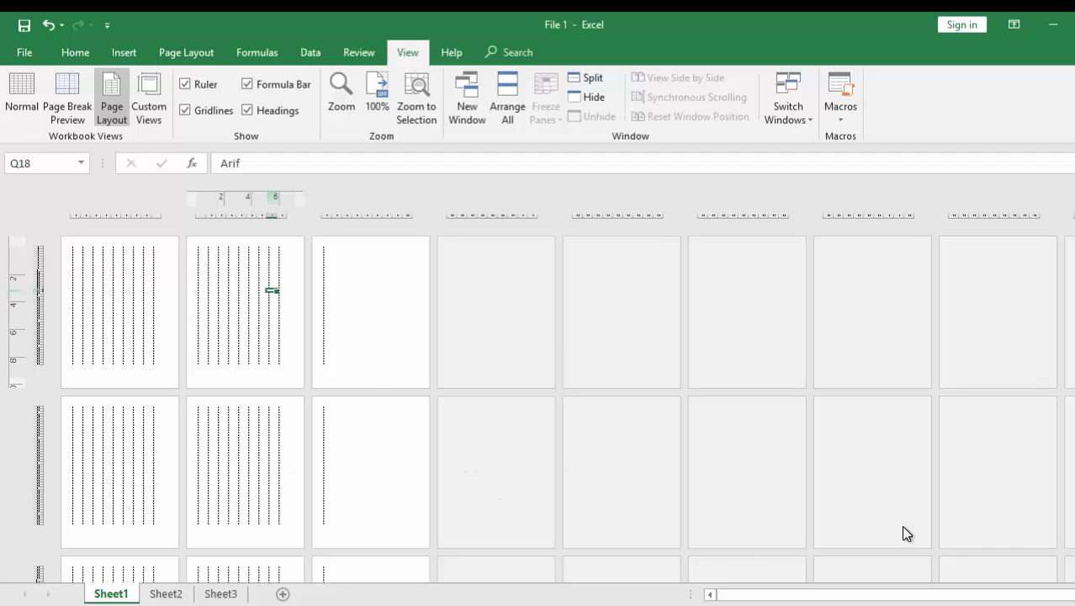
Select a cell on the third page of the first page row, and on the fourth page of the first and second rows
left_click(333, 297)
left_click(469, 306)
left_click(506, 447)
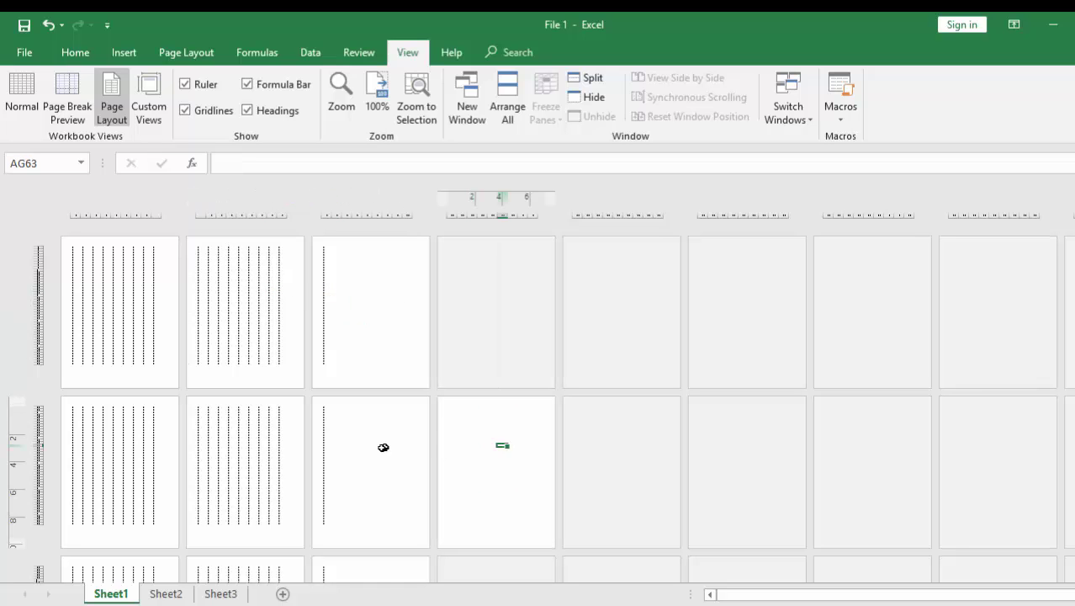